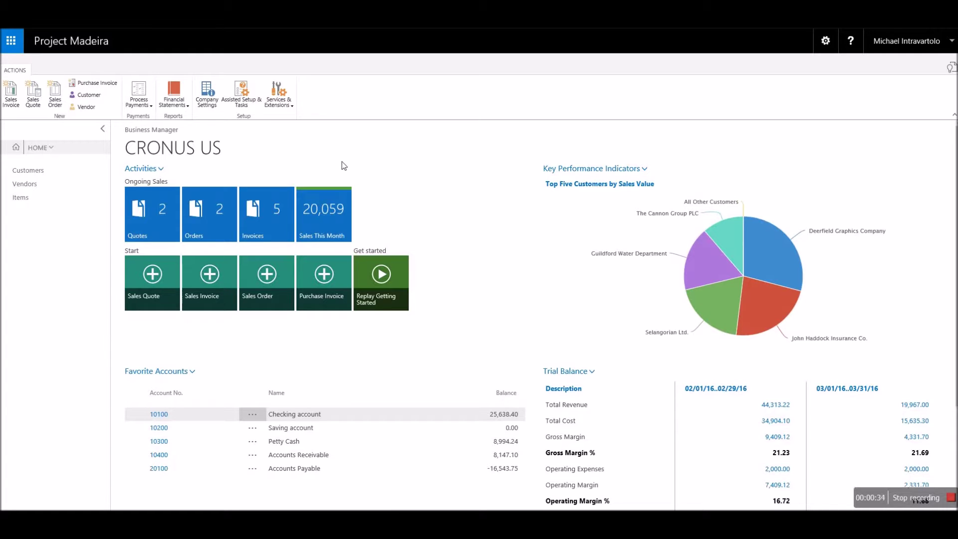
- Choose the Business Manager role center in My Settings and save the settings
scroll(349, 188, "down", 3)
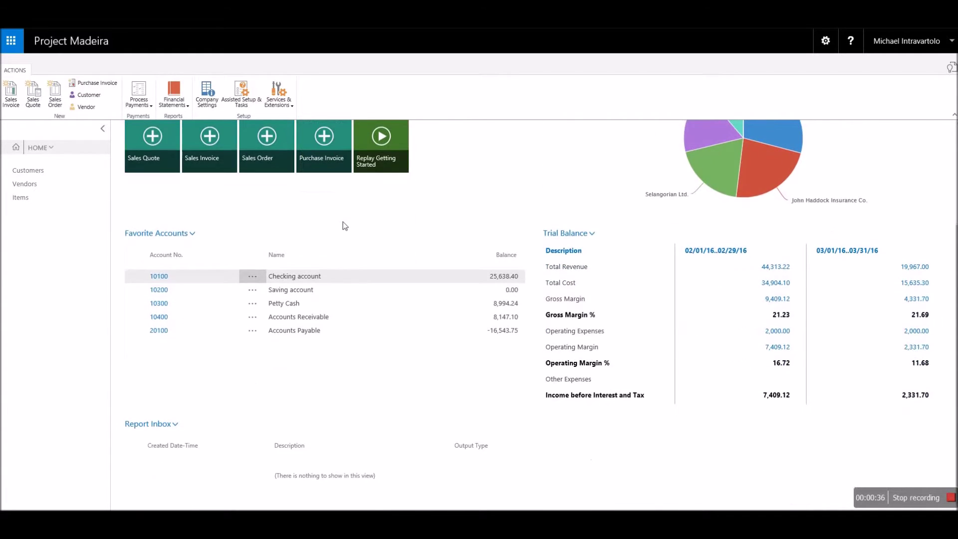
scroll(343, 221, "up", 1)
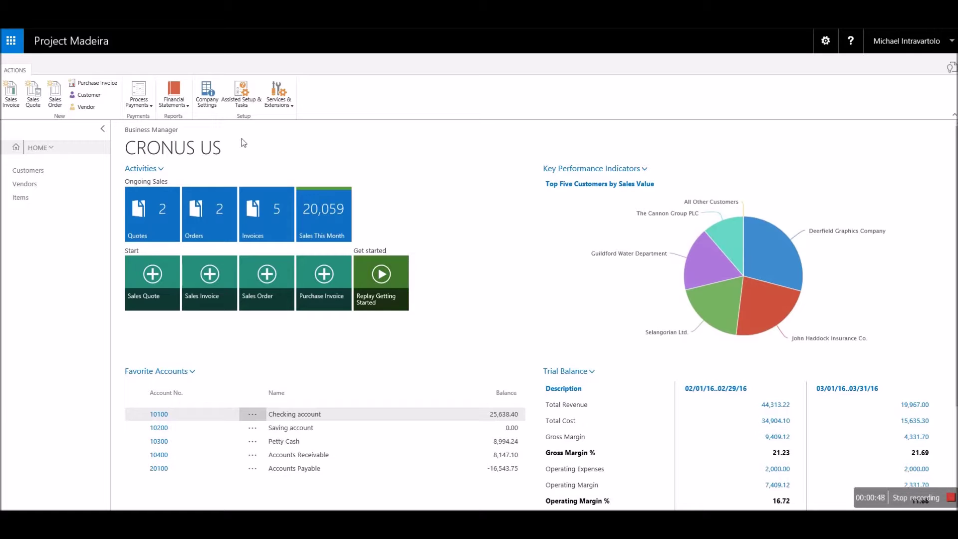
left_click(826, 49)
left_click(782, 119)
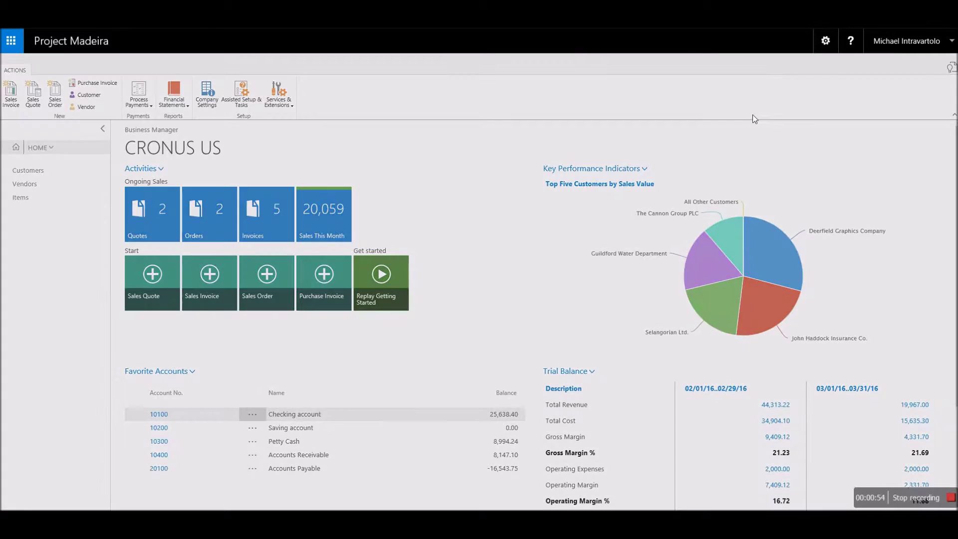
left_click(590, 98)
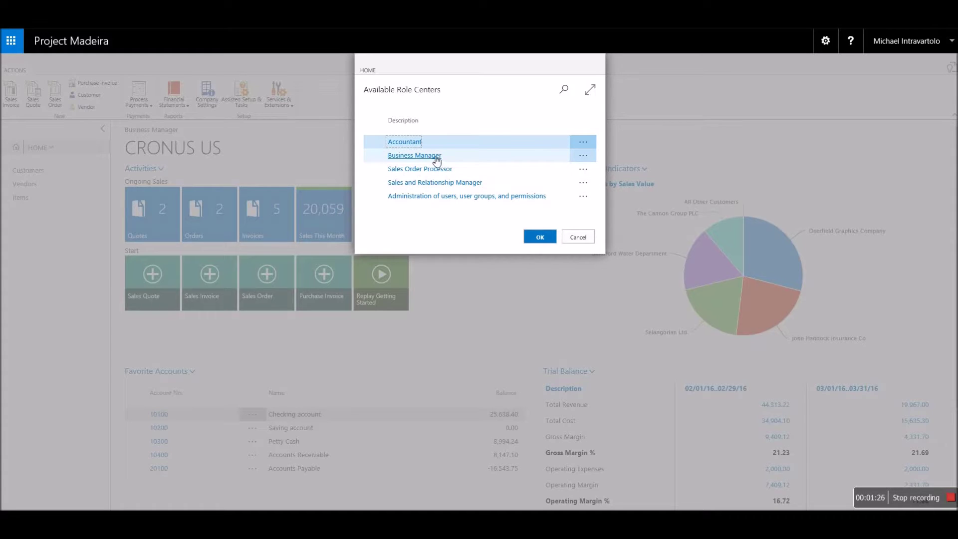
left_click(435, 157)
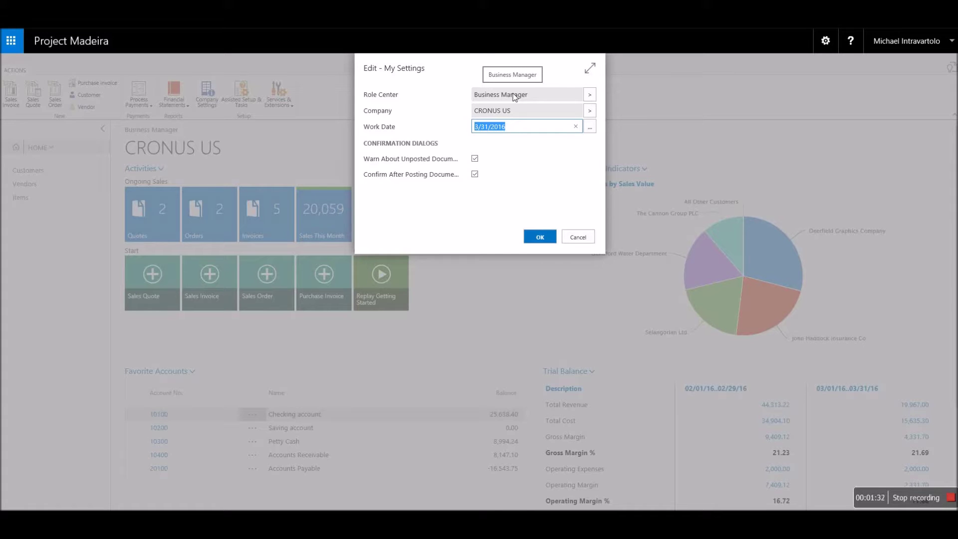
left_click(537, 243)
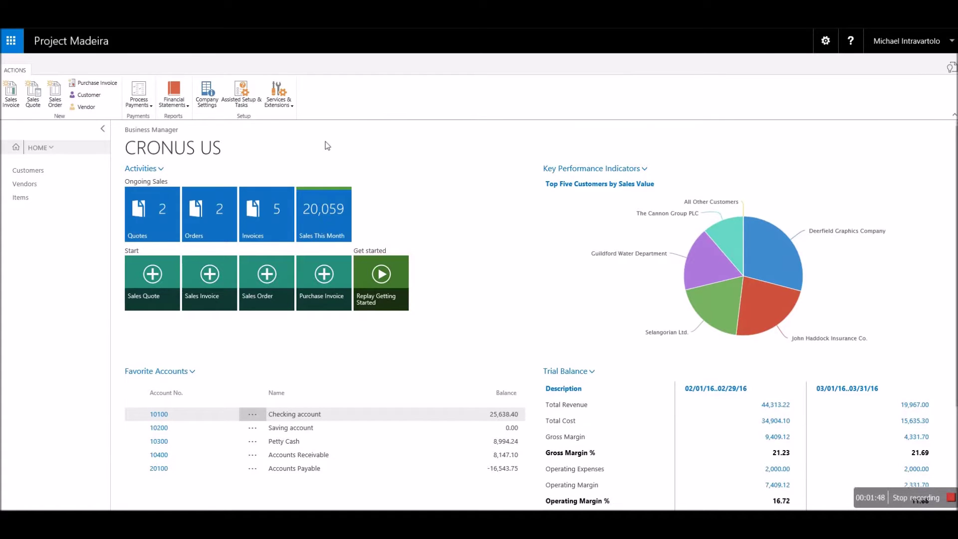
- Review the assisted setup tasks and their completion status, and close the list
left_click(244, 102)
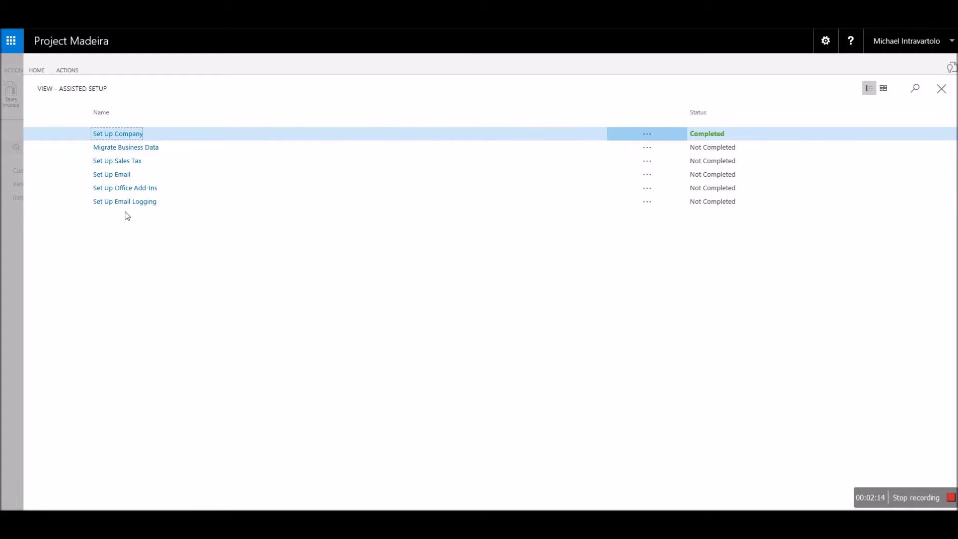
left_click(942, 95)
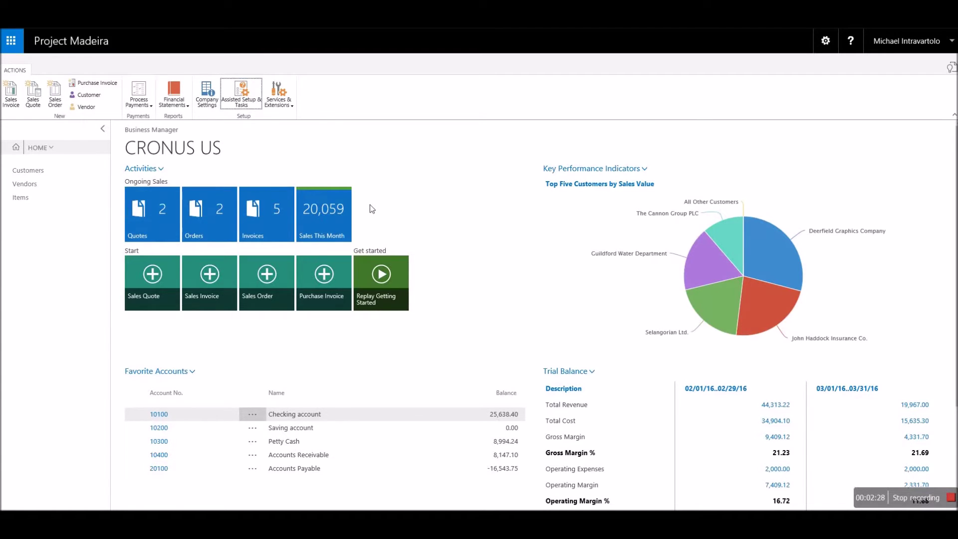
- Show the Purchases cues in the Activities area of the role center
scroll(371, 210, "down", 2)
scroll(419, 219, "up", 2)
left_click(159, 170)
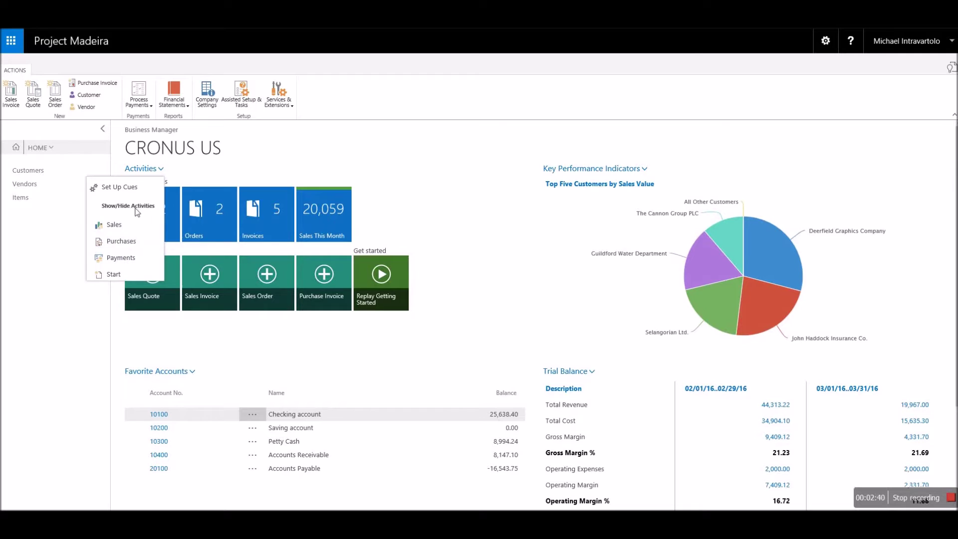
left_click(122, 242)
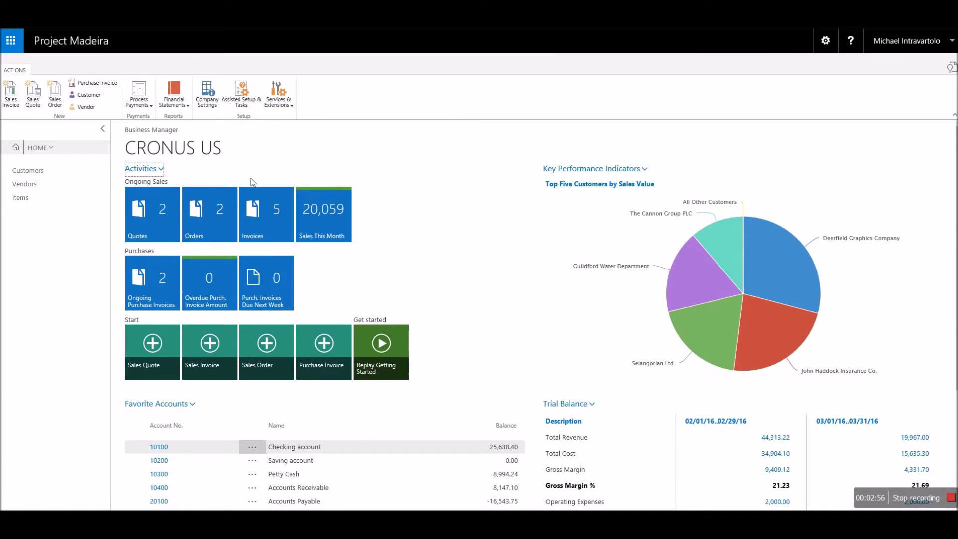
- Review the threshold and range style settings in the Cue Setup for Activities, and close it
left_click(161, 170)
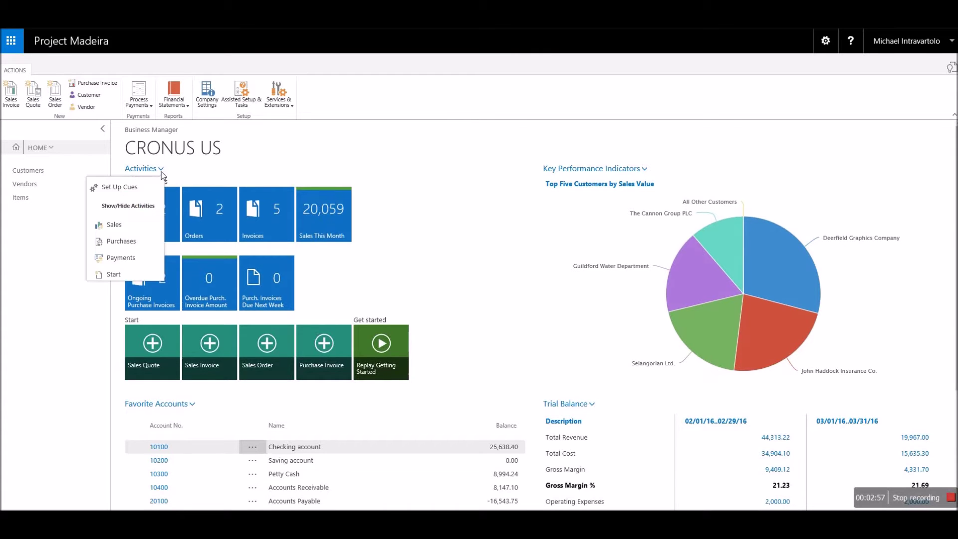
left_click(125, 187)
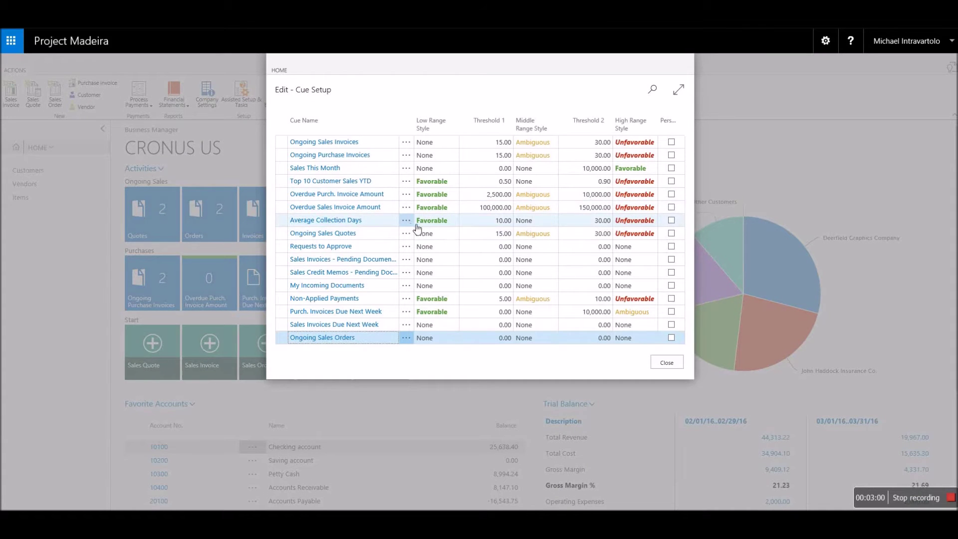
left_click(676, 370)
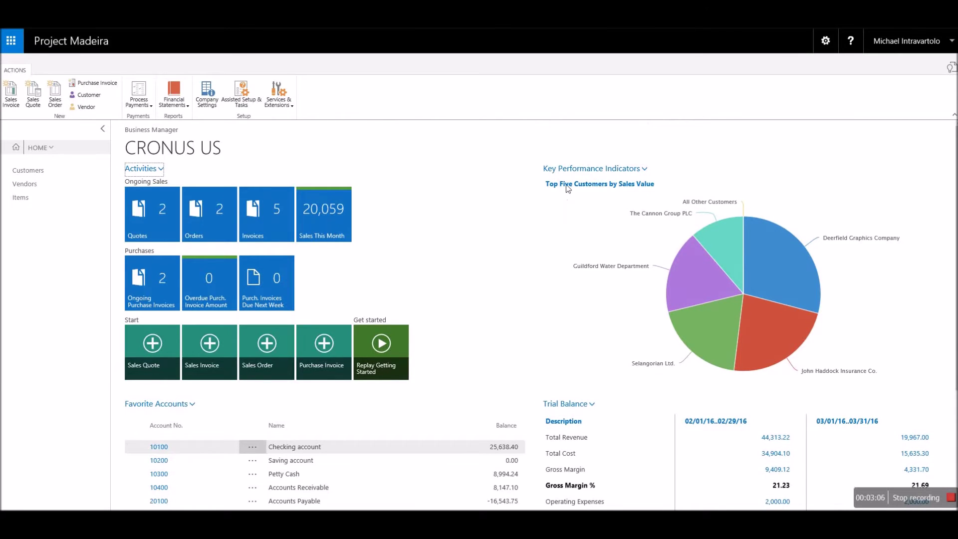
- Switch the Key Performance Indicators to the next chart, Cash Cycle, and check its period length options
left_click(645, 170)
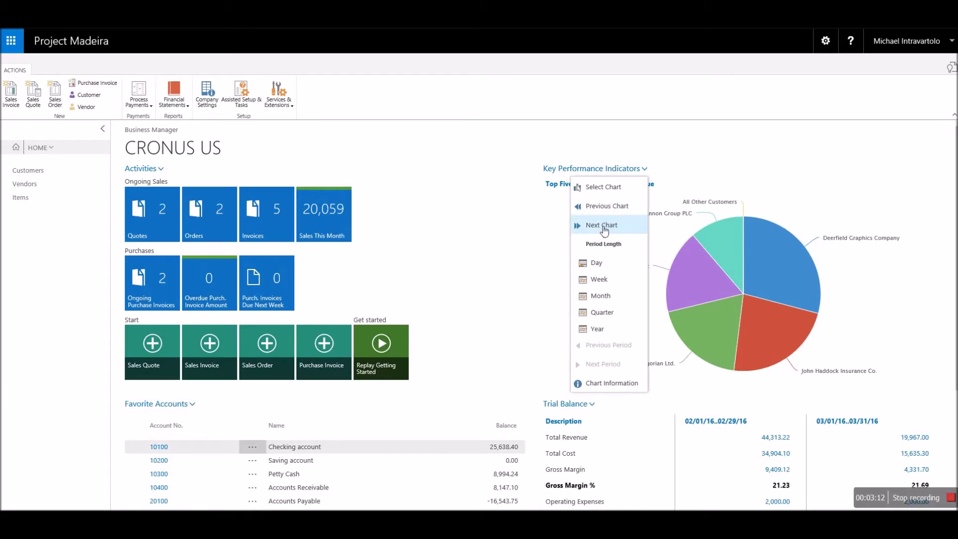
left_click(602, 227)
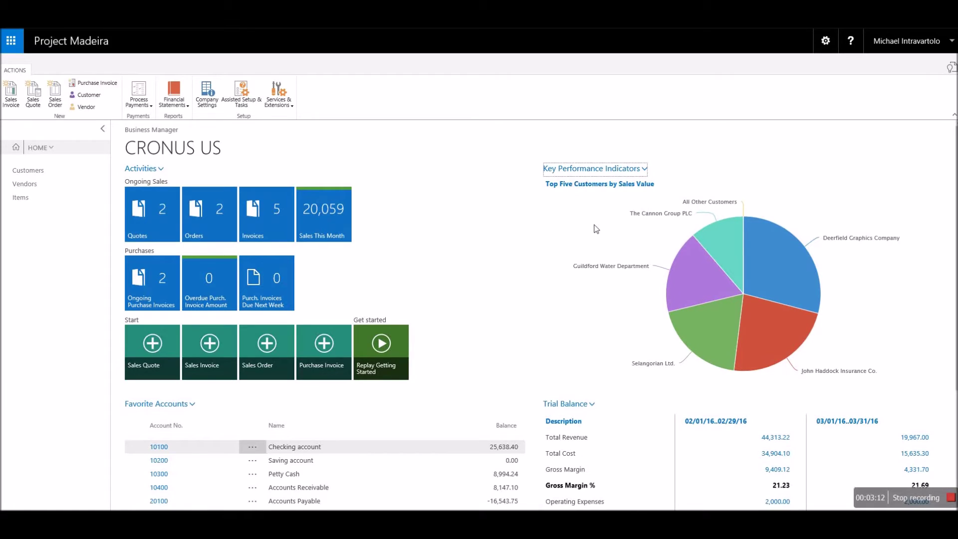
left_click(640, 179)
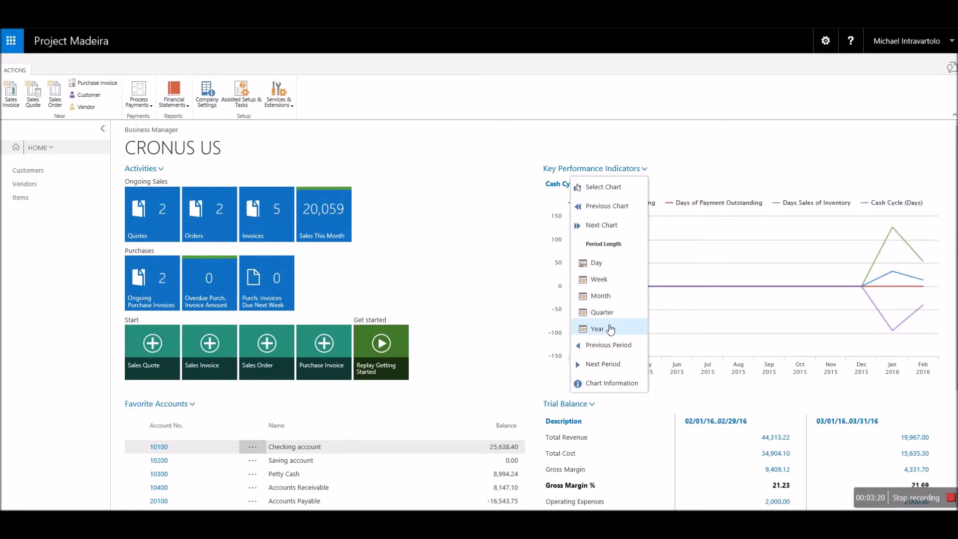
left_click(522, 238)
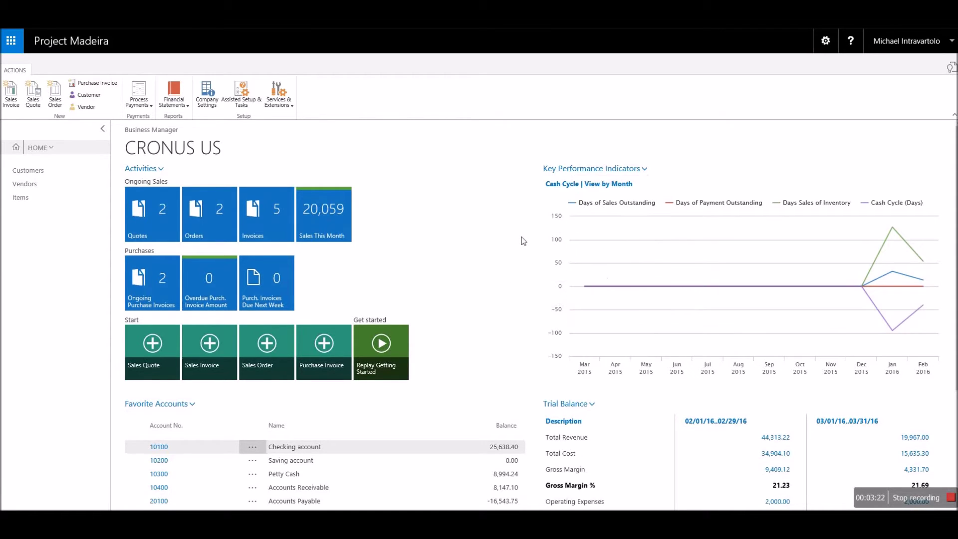
- Examine the Favorite Accounts list and the options available for managing it
scroll(521, 243, "down", 2)
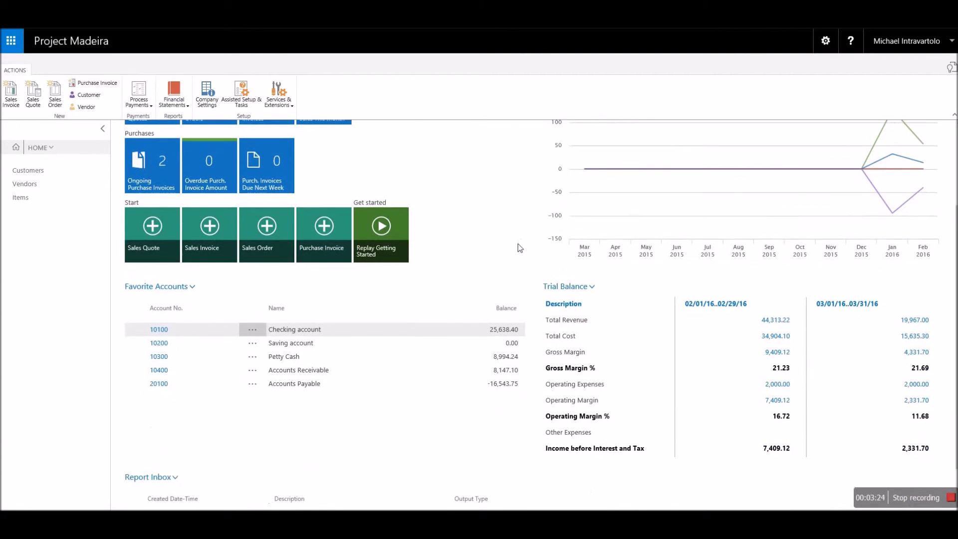
scroll(231, 281, "down", 1)
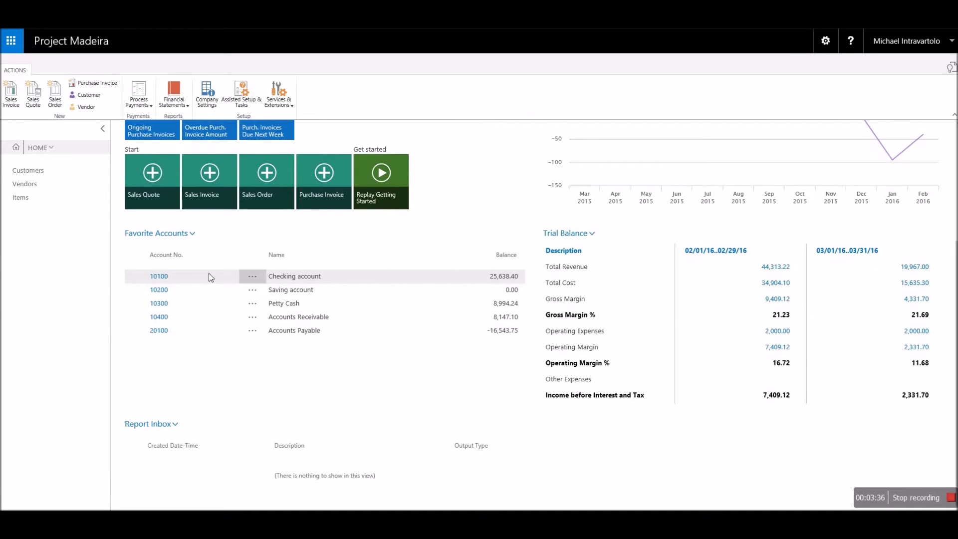
left_click(193, 233)
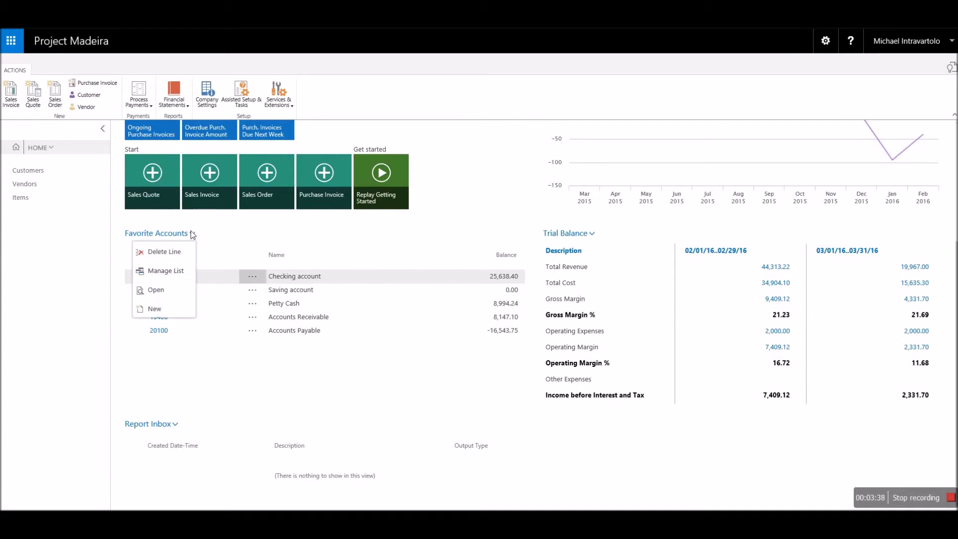
left_click(453, 244)
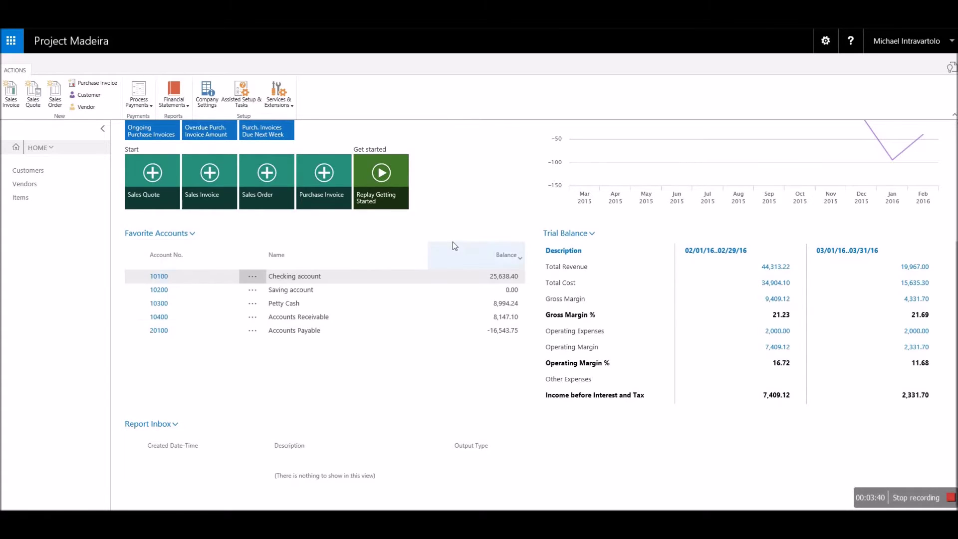
- Move the Trial Balance one period forward and two periods back to display 01/01/16..01/31/16 and 02/01/16..02/29/16
left_click(592, 235)
left_click(550, 271)
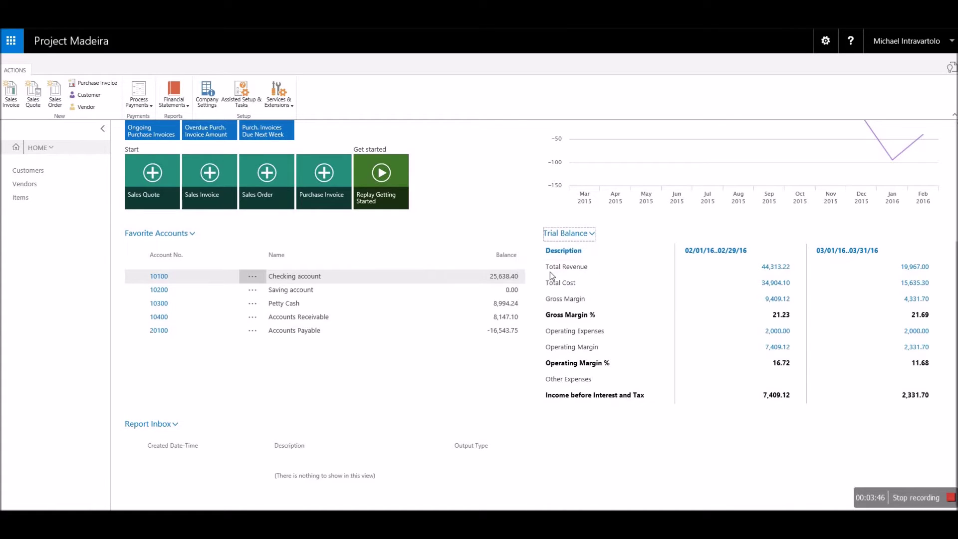
left_click(592, 235)
left_click(566, 253)
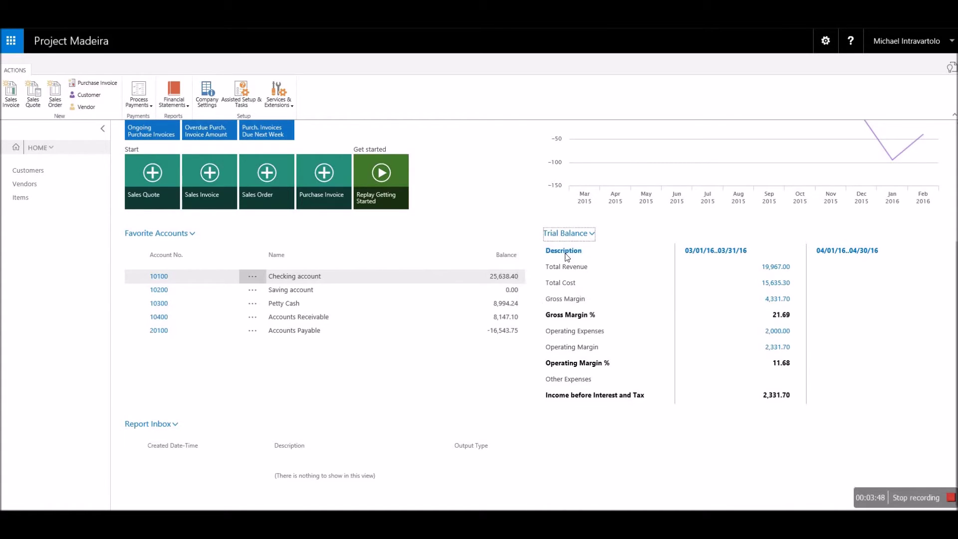
left_click(591, 235)
left_click(561, 248)
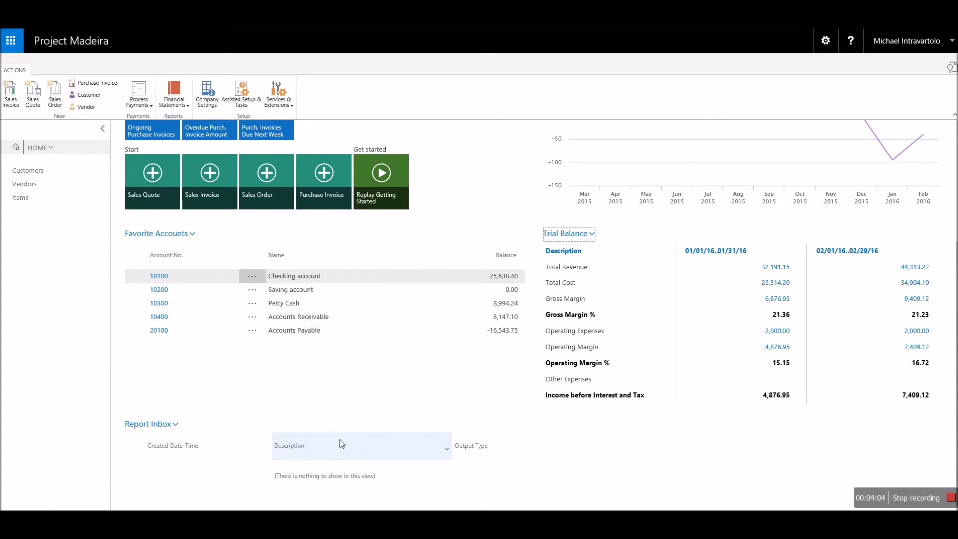
- Open the customer card for The Cannon Group PLC, review its details, and return to the Customers list
left_click(34, 172)
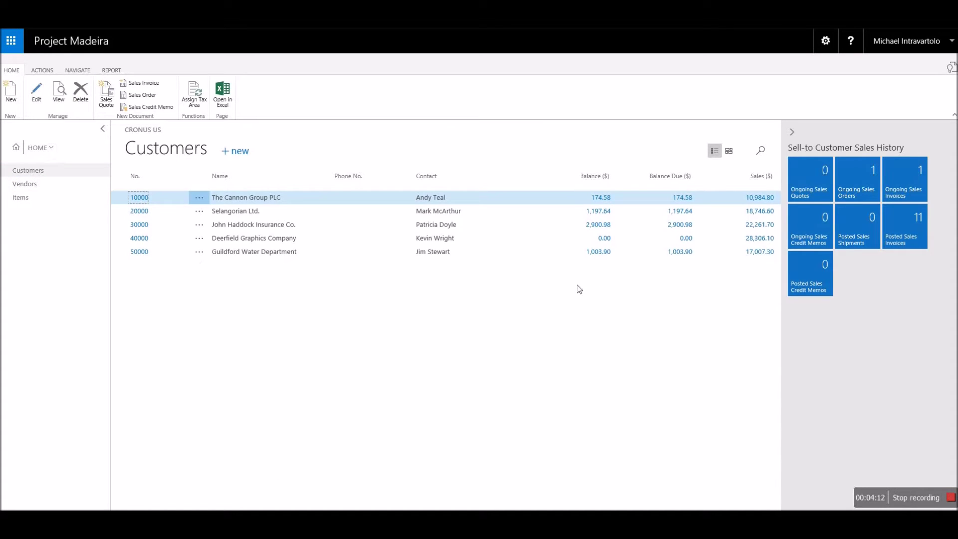
left_click(141, 198)
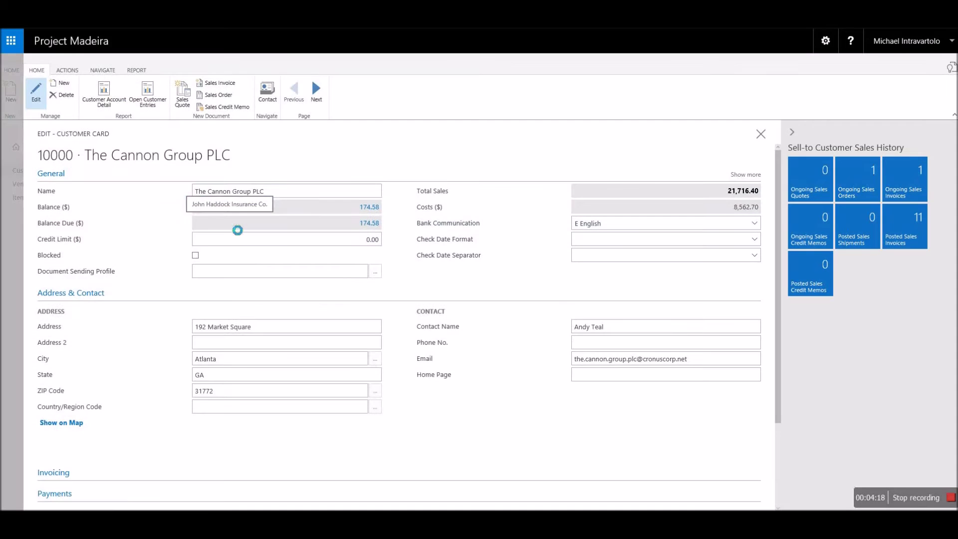
scroll(235, 228, "down", 1)
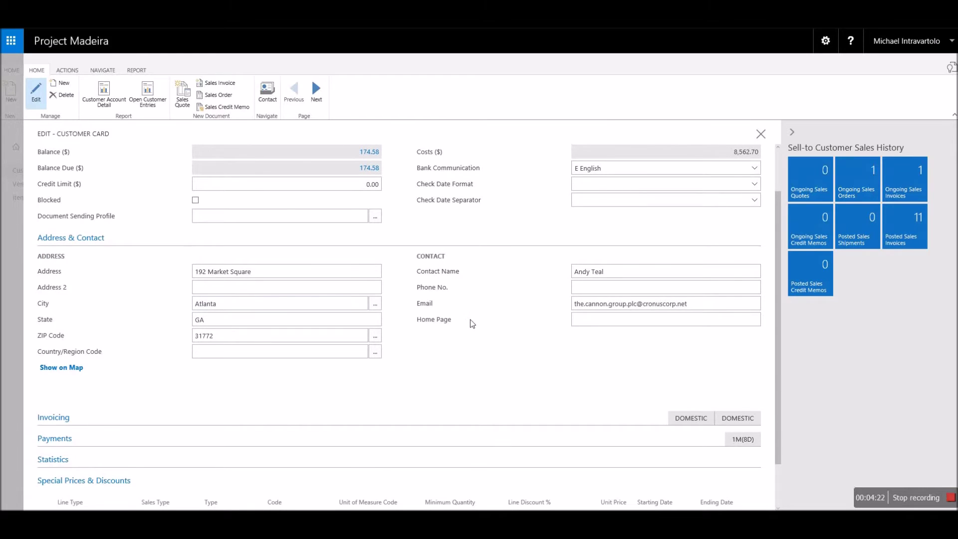
scroll(470, 323, "down", 1)
scroll(451, 318, "up", 2)
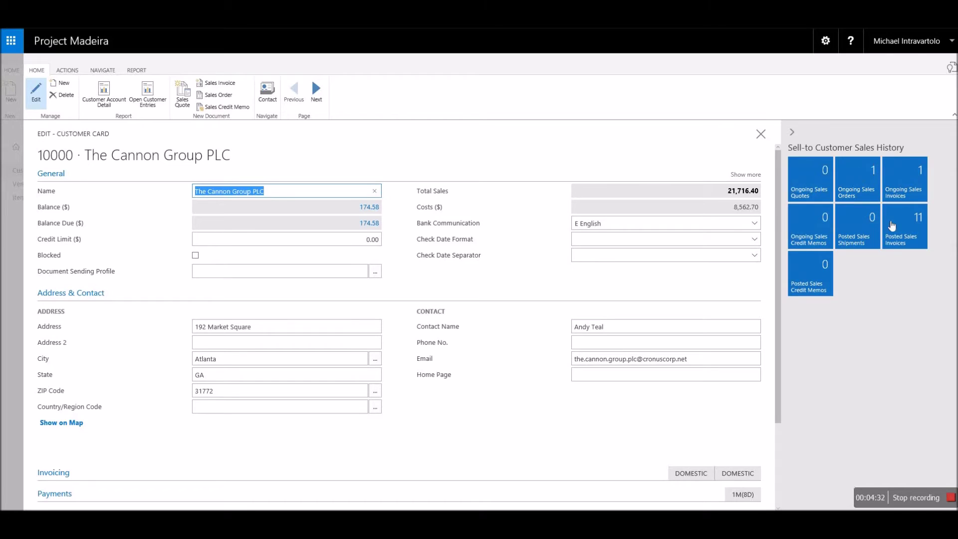
left_click(760, 133)
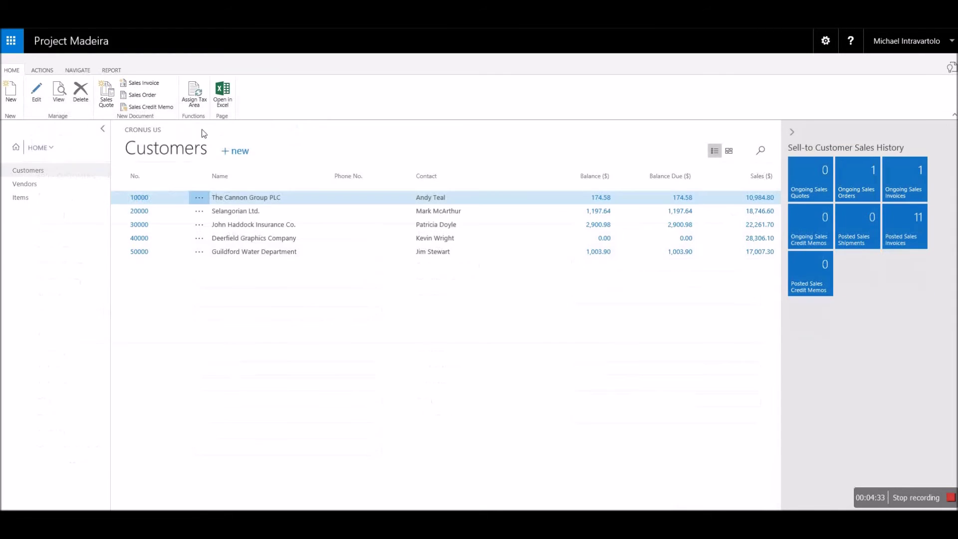
- View the Vendors list, and display the Items as small tiles, large tiles and finally a detailed list
left_click(13, 185)
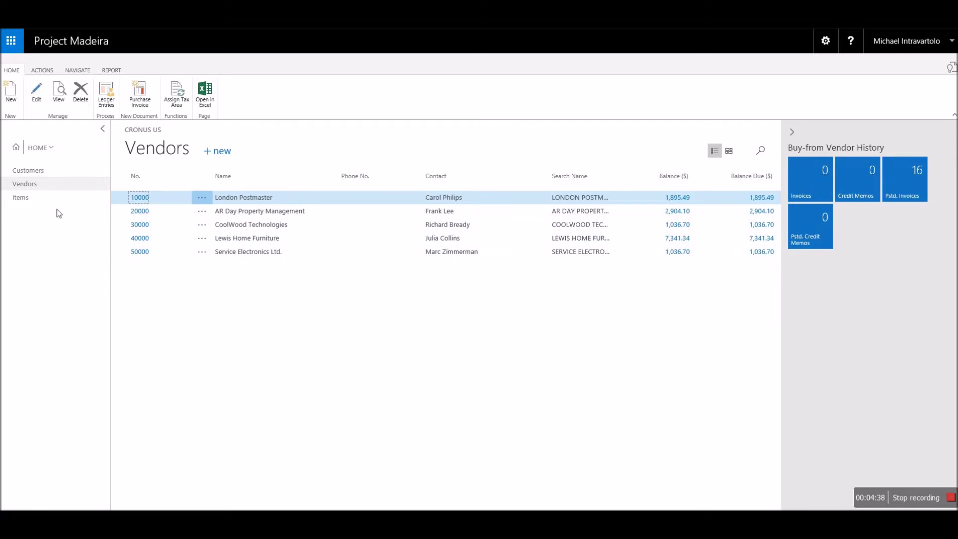
left_click(16, 201)
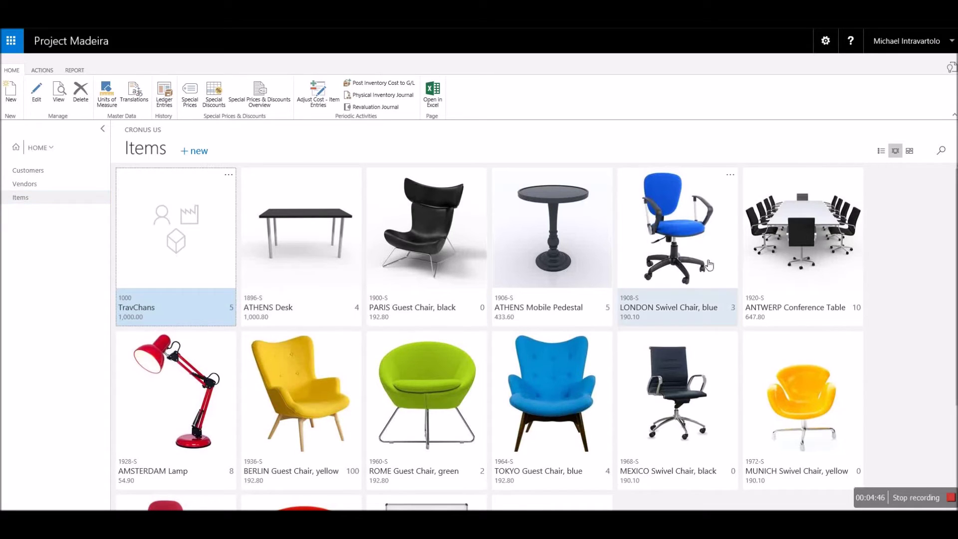
left_click(881, 152)
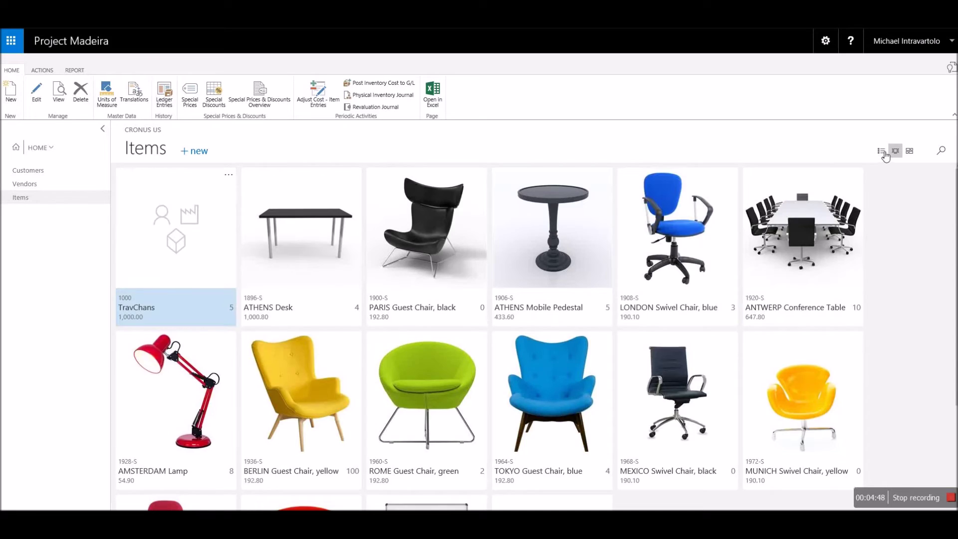
left_click(910, 152)
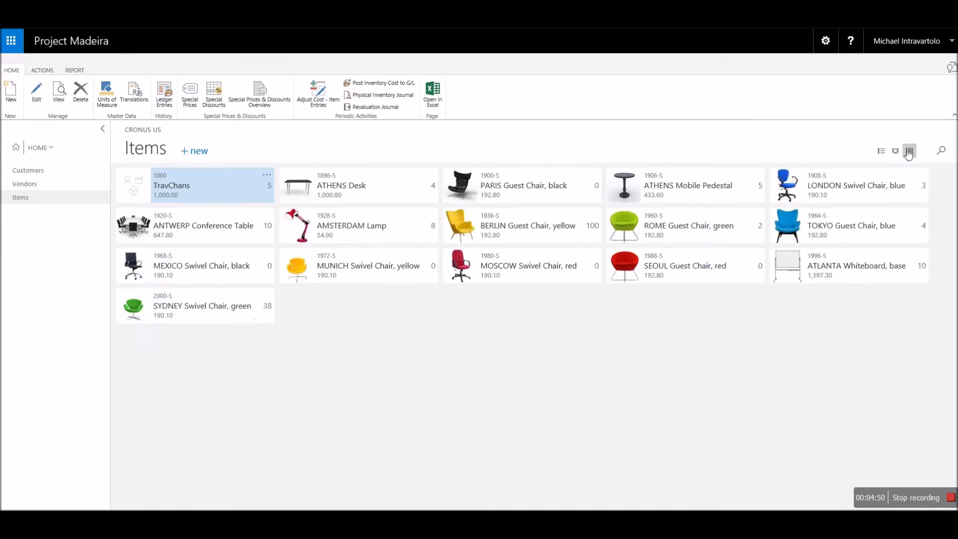
left_click(897, 151)
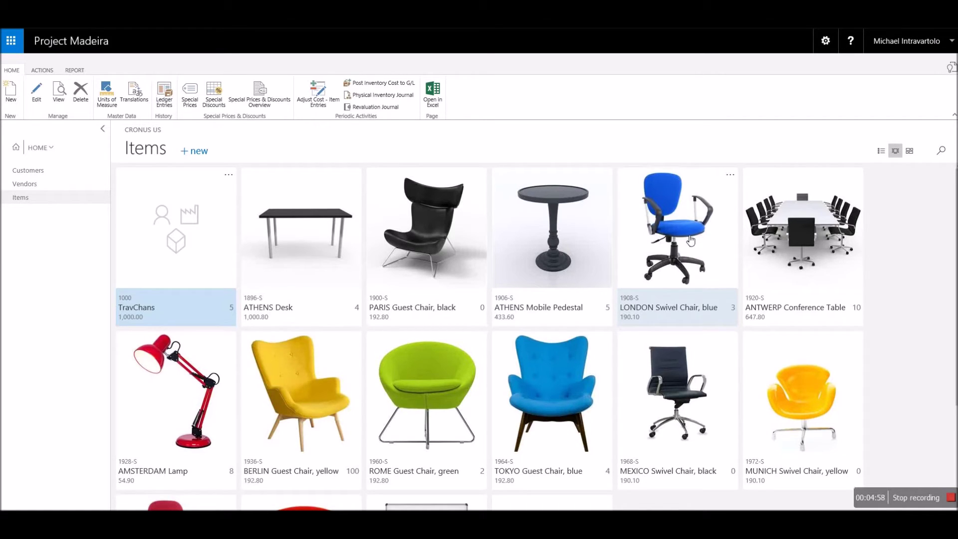
left_click(881, 152)
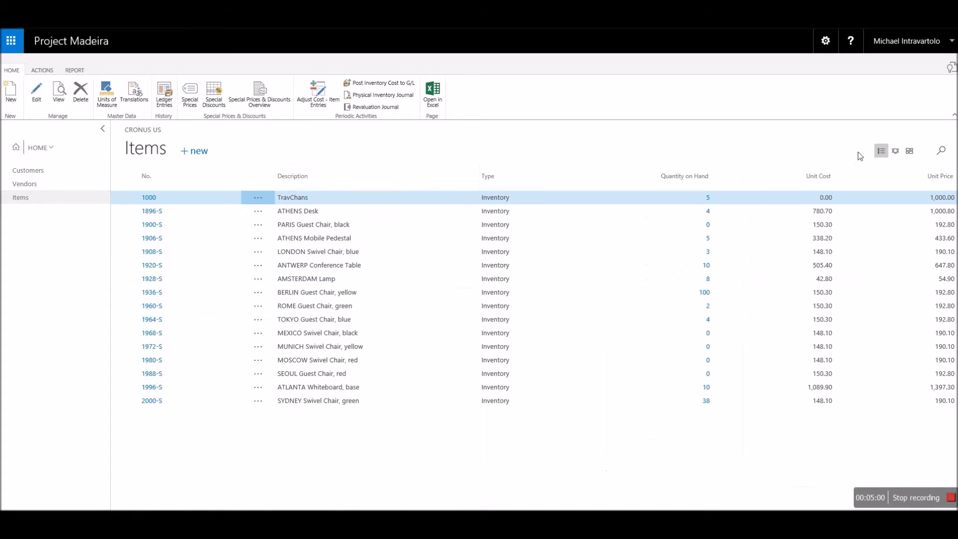
- Check the sorting and filtering options of the Description column, and display the Items as large tiles
left_click(472, 176)
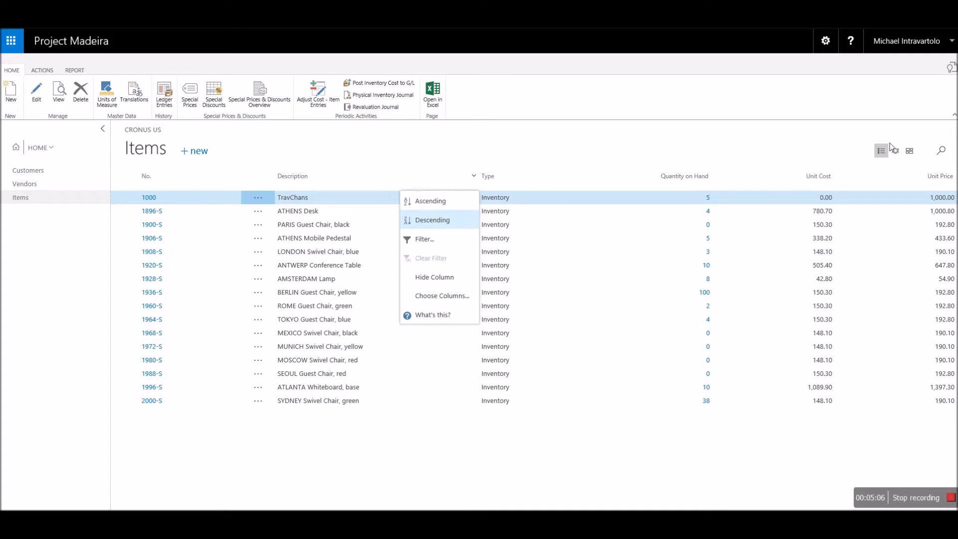
left_click(896, 156)
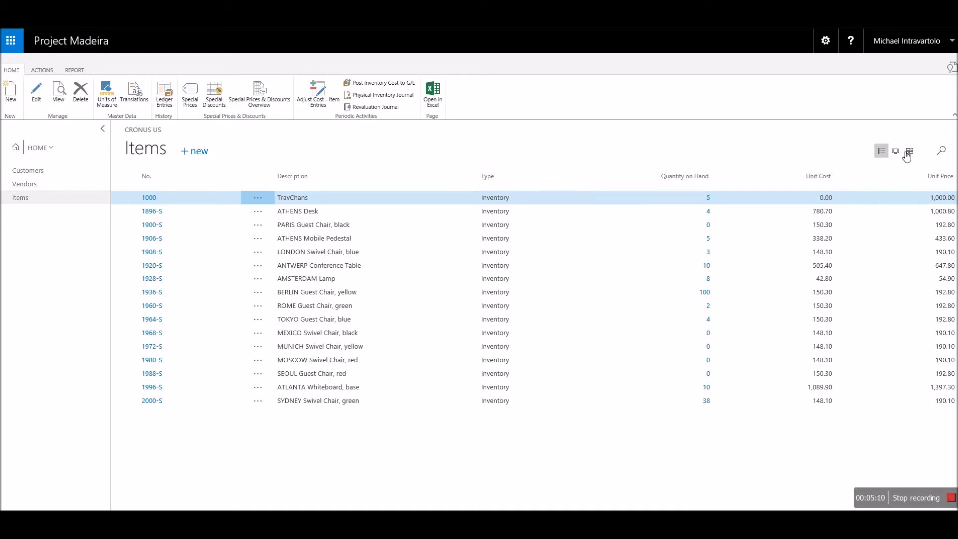
left_click(895, 151)
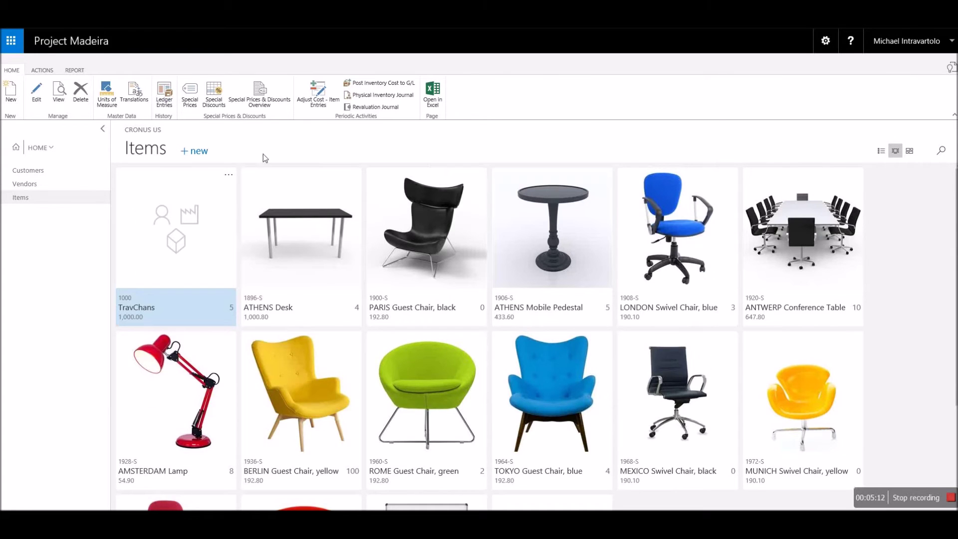
- Create a new item from the Item template with the description Shoey Shoes, and set its new inventory to 10
left_click(207, 161)
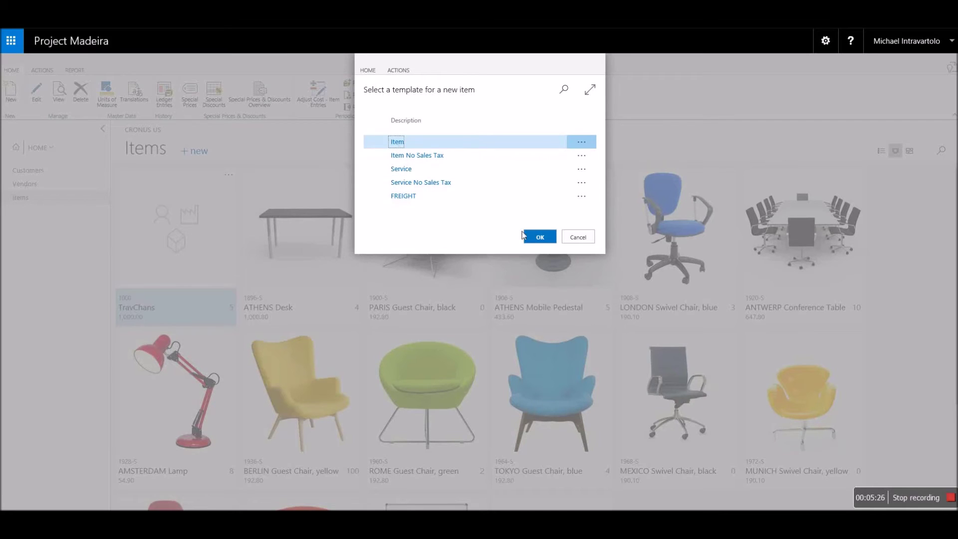
left_click(537, 238)
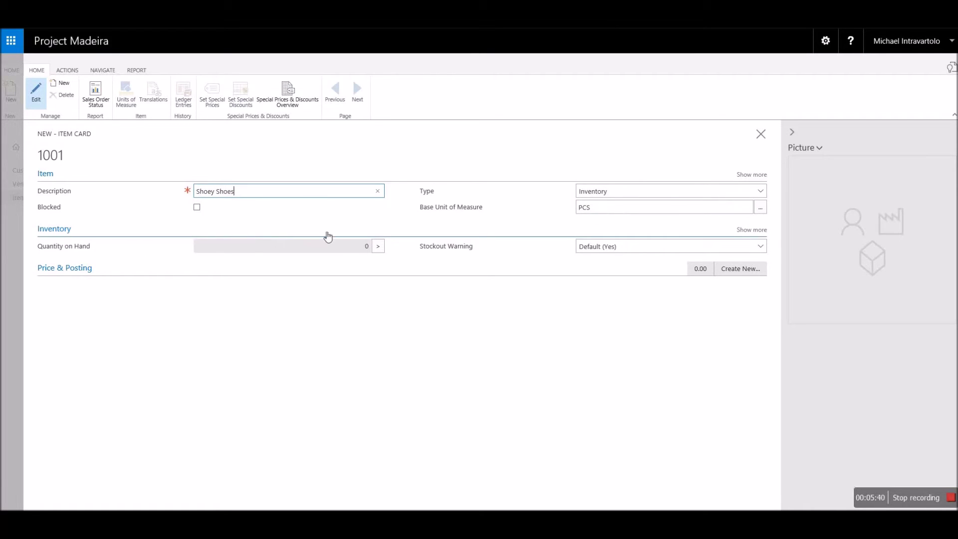
left_click(380, 246)
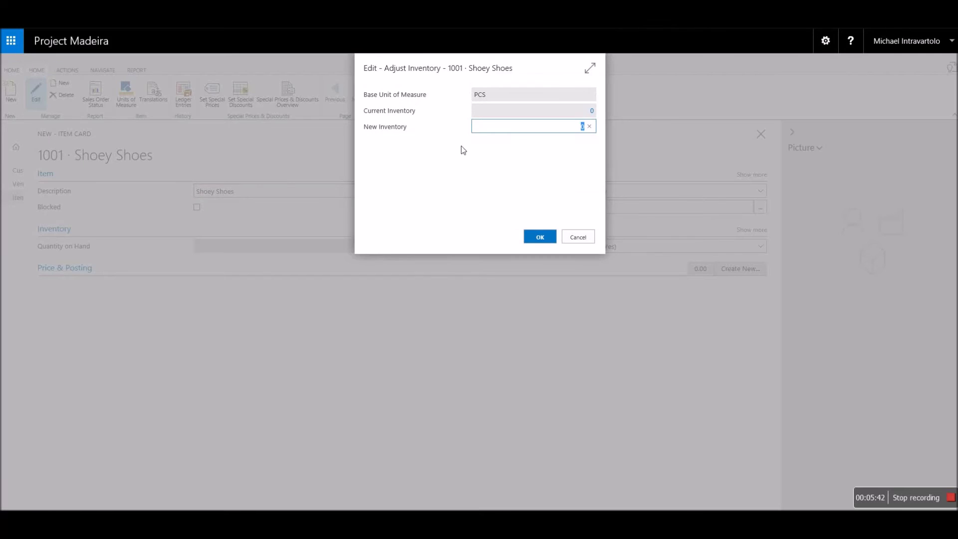
double_click(581, 127)
left_click(532, 236)
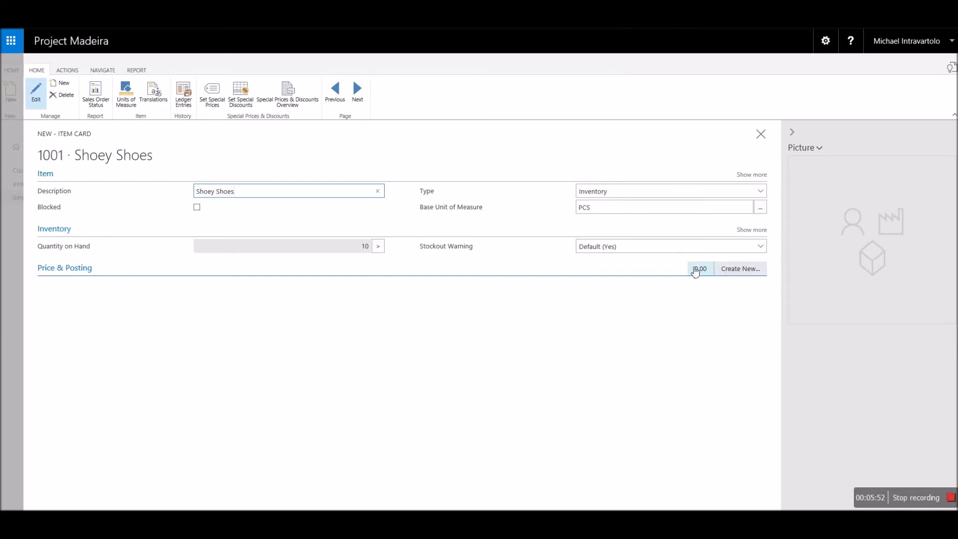
- Set the unit price of the Shoey Shoes item to 85.00
left_click(701, 269)
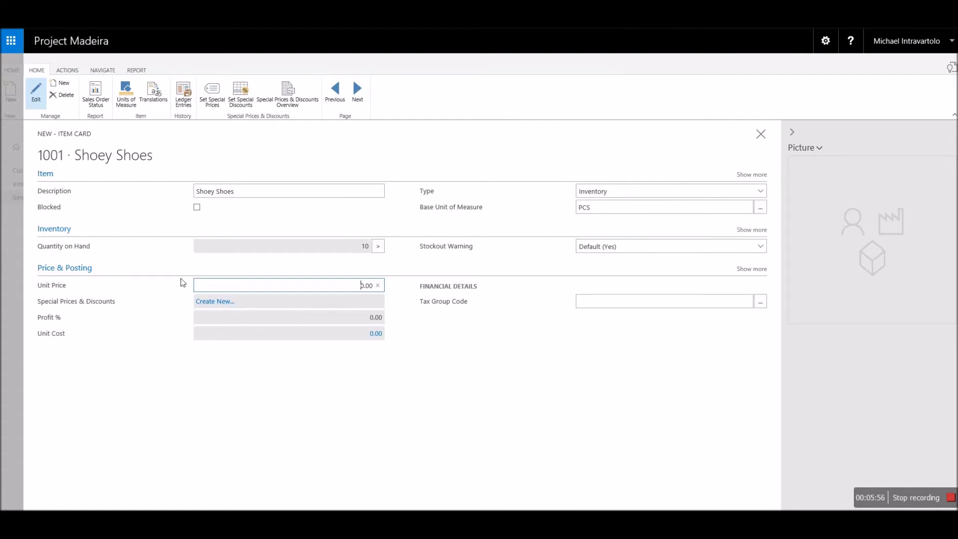
left_click(364, 290)
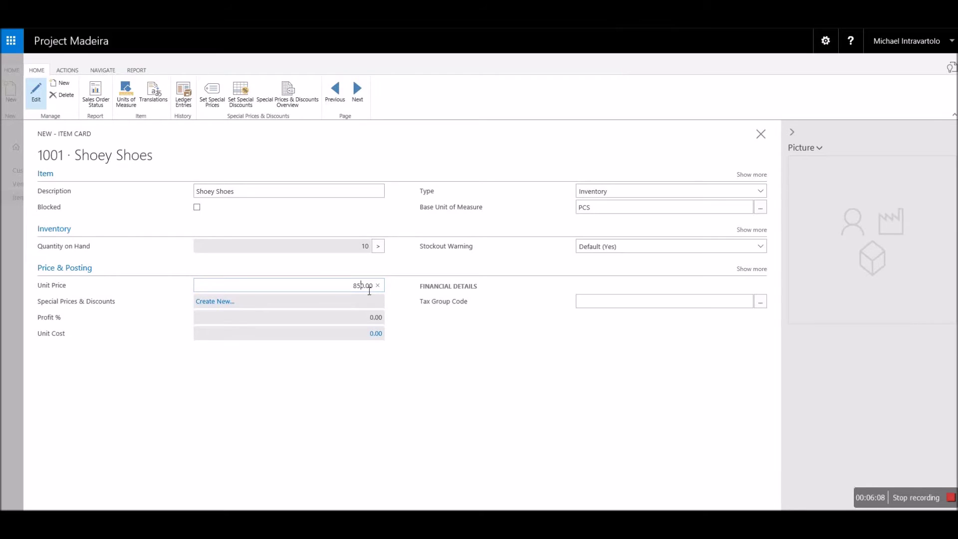
left_click(368, 287)
key("BackSpace")
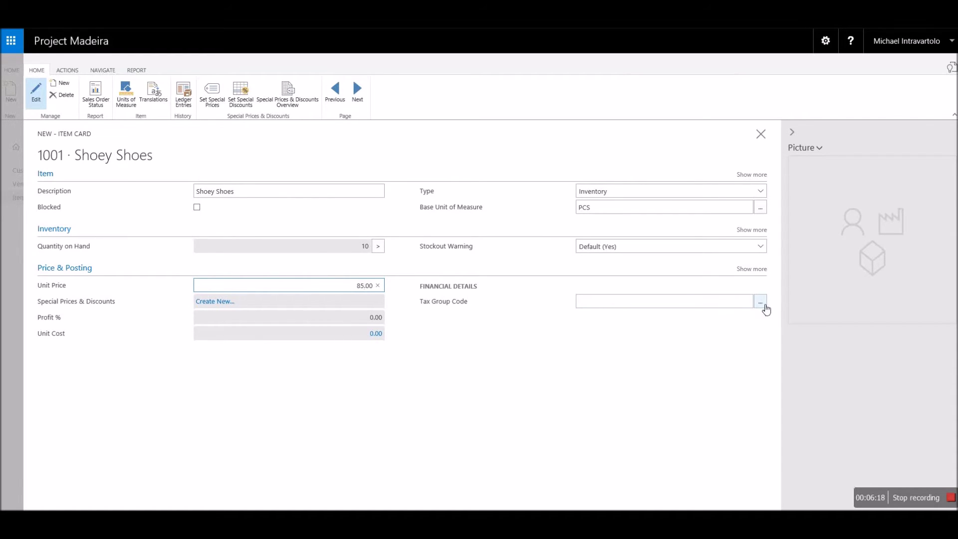
- Assign the FURNITURE tax group code to the Shoey Shoes item and close its card
left_click(763, 306)
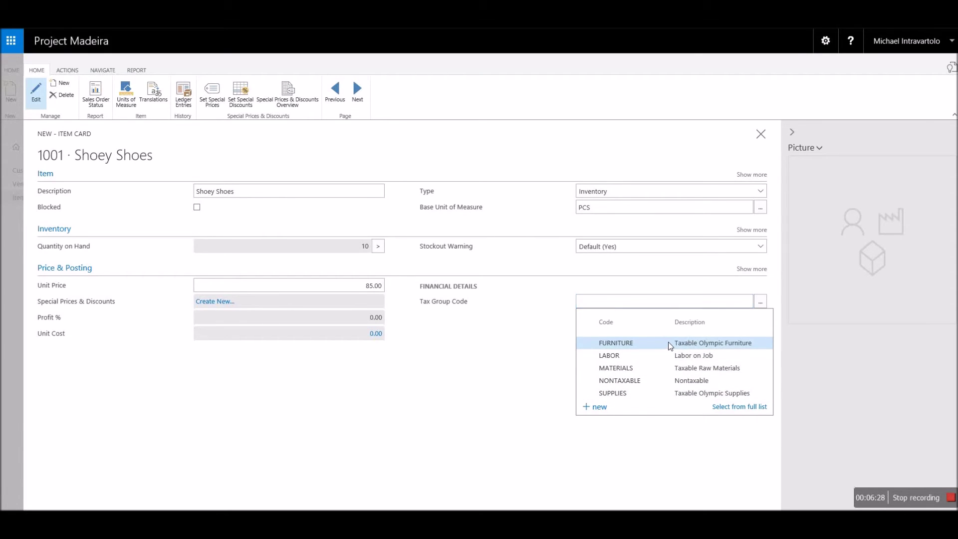
left_click(669, 346)
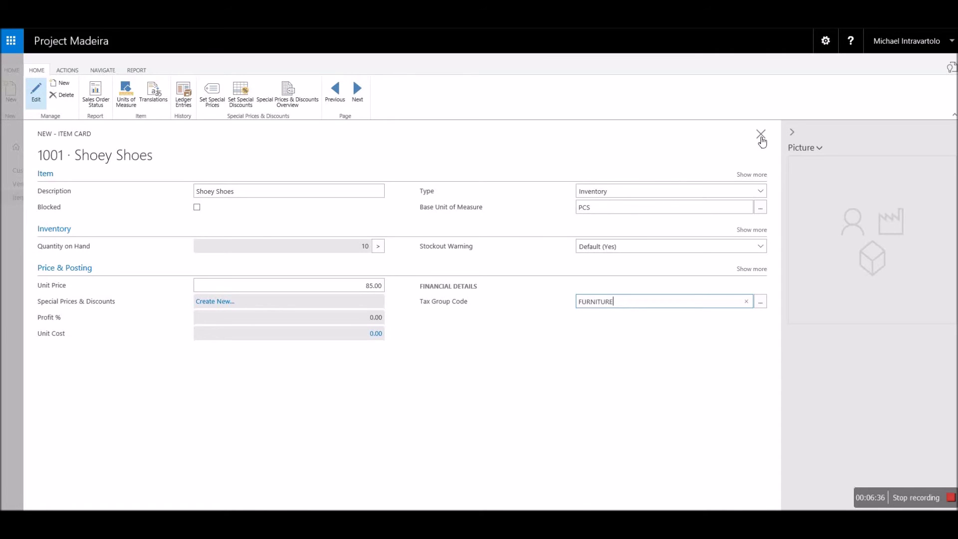
left_click(760, 135)
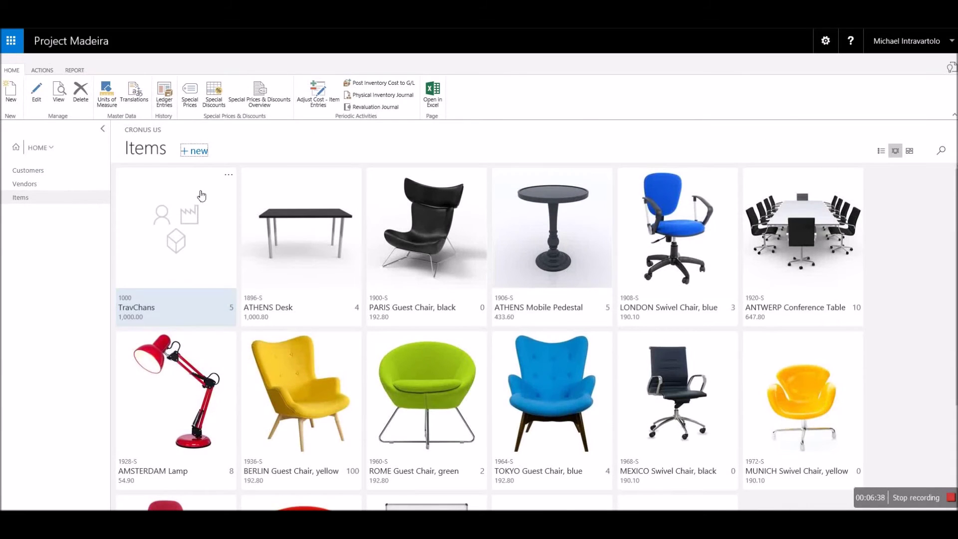
- Look through the Items tiles for the new Shoey Shoes item and compare it with the TravChans tile
scroll(214, 209, "down", 3)
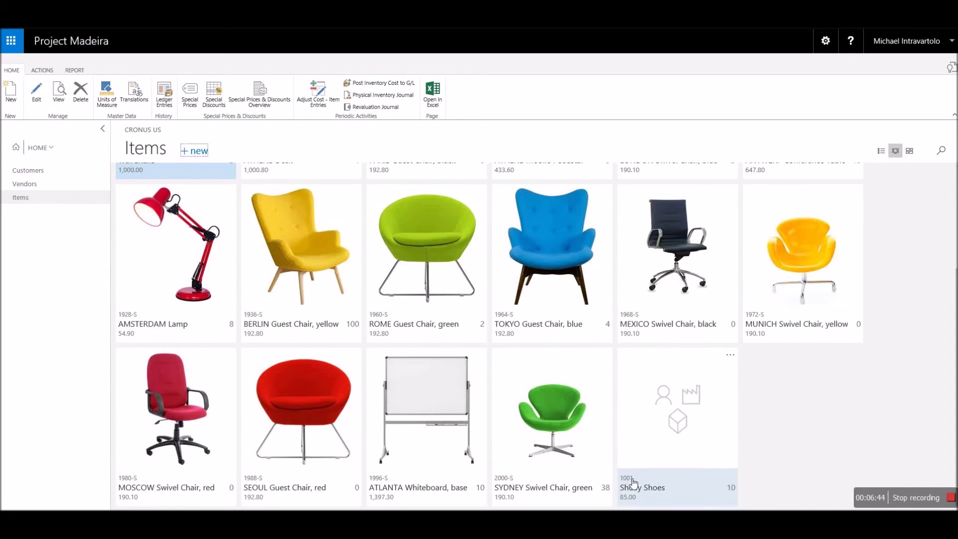
scroll(631, 482, "up", 1)
scroll(632, 482, "up", 3)
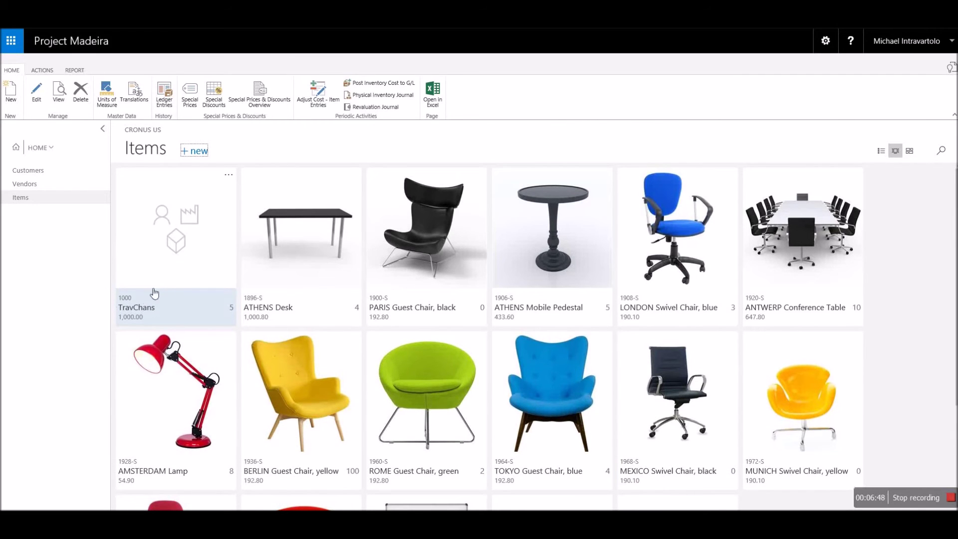
scroll(501, 344, "down", 3)
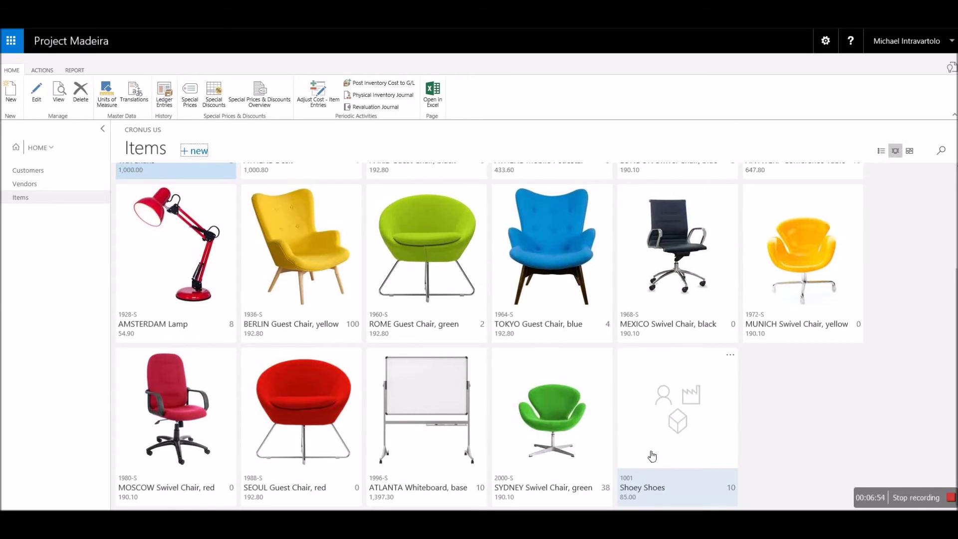
scroll(645, 455, "up", 3)
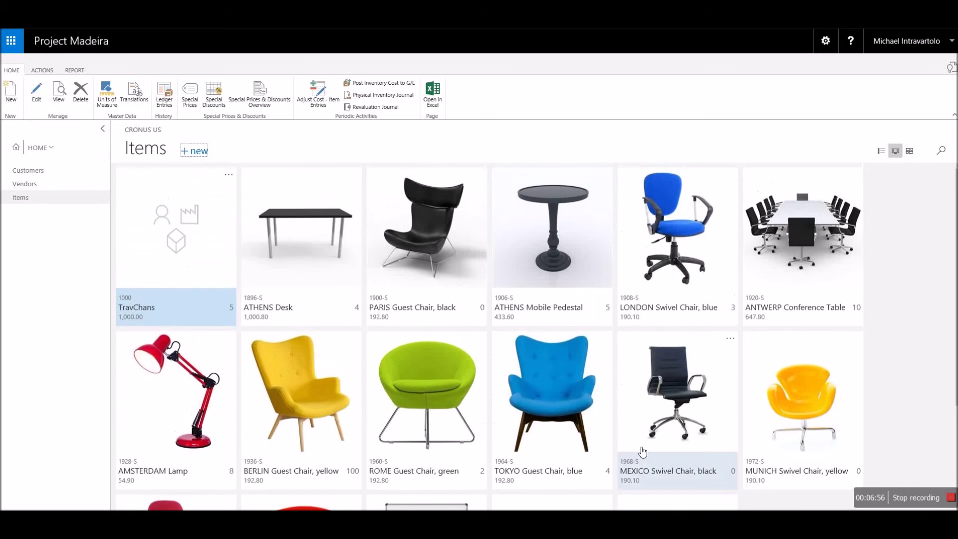
- Go to the Finance area and view its General Journals, Account Schedules and G/L Account Categories lists
left_click(56, 149)
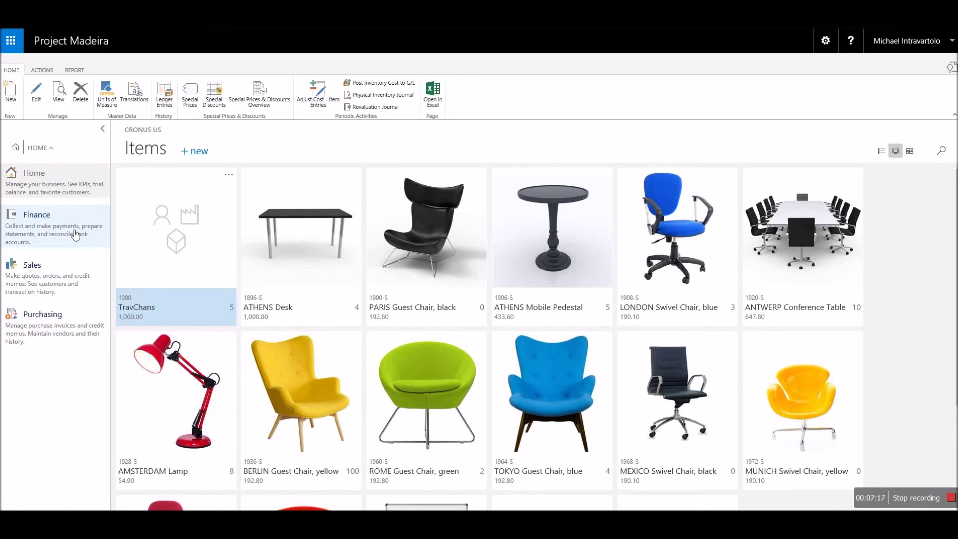
left_click(59, 244)
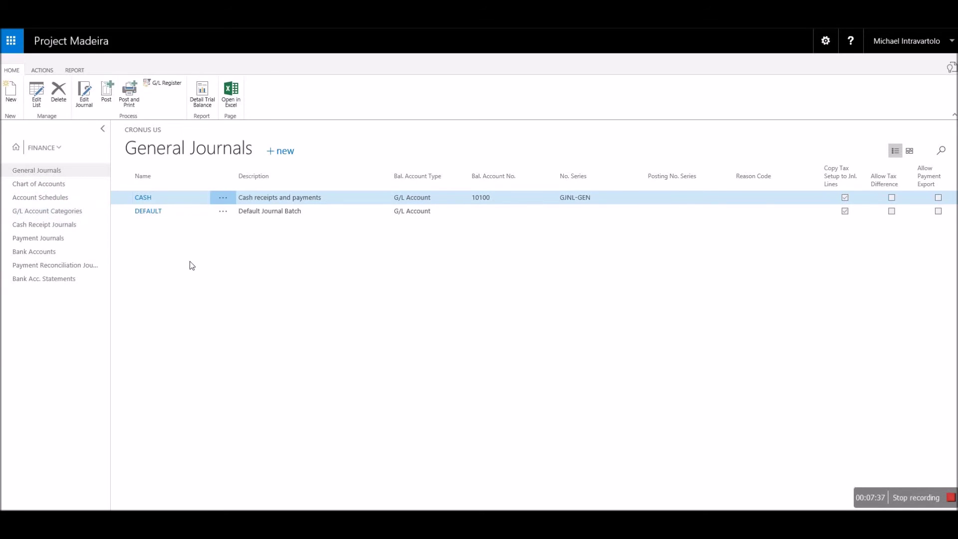
left_click(64, 212)
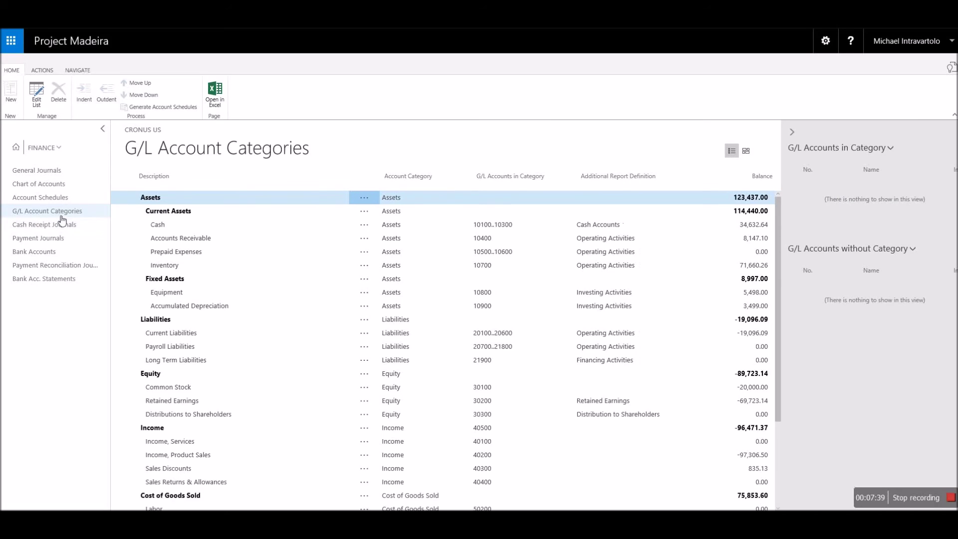
left_click(56, 198)
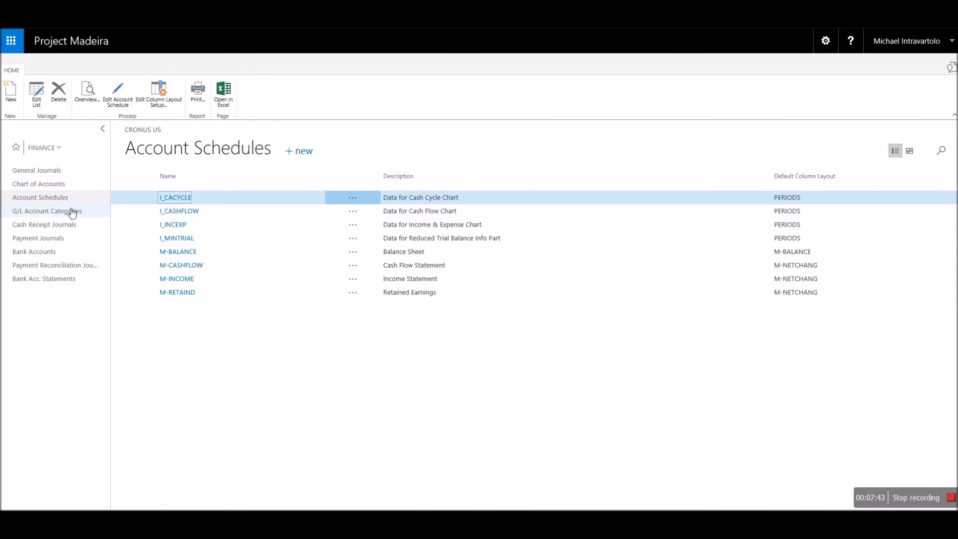
left_click(70, 212)
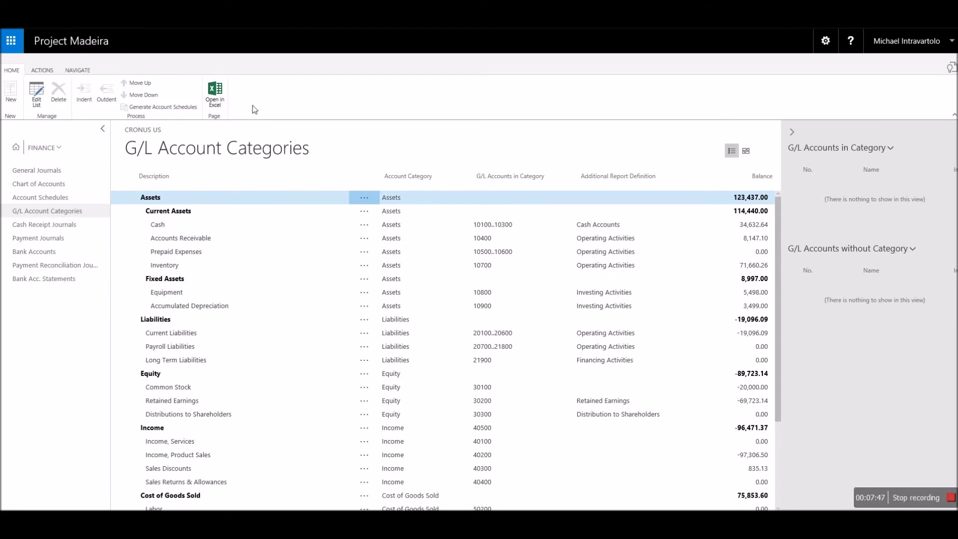
- Export the G/L Account Categories list to Excel, open the downloaded workbook and dismiss the Office welcome window
left_click(221, 102)
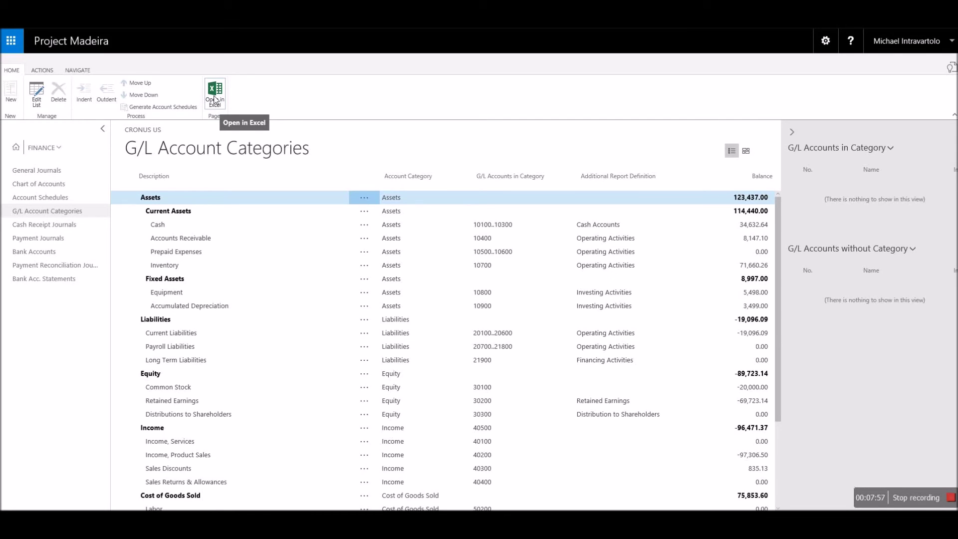
left_click(215, 99)
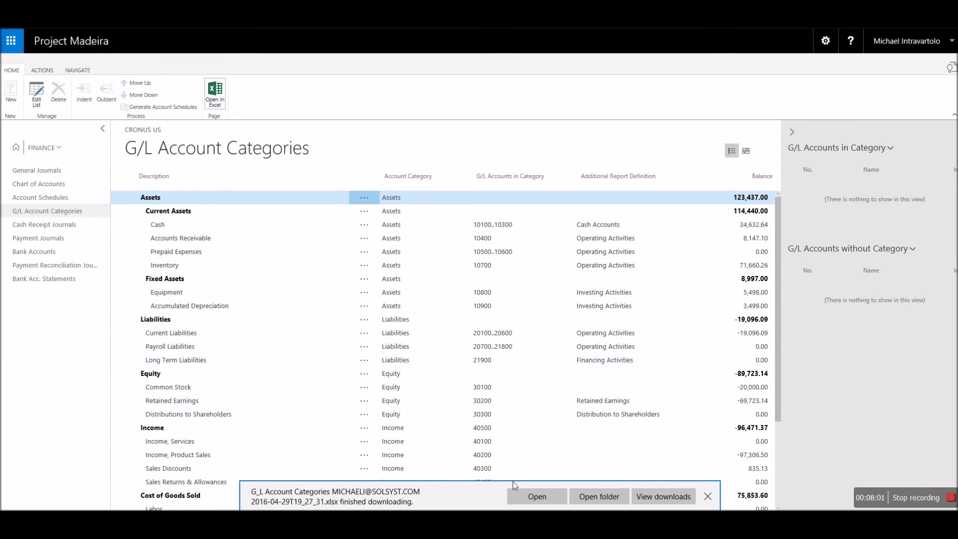
left_click(540, 495)
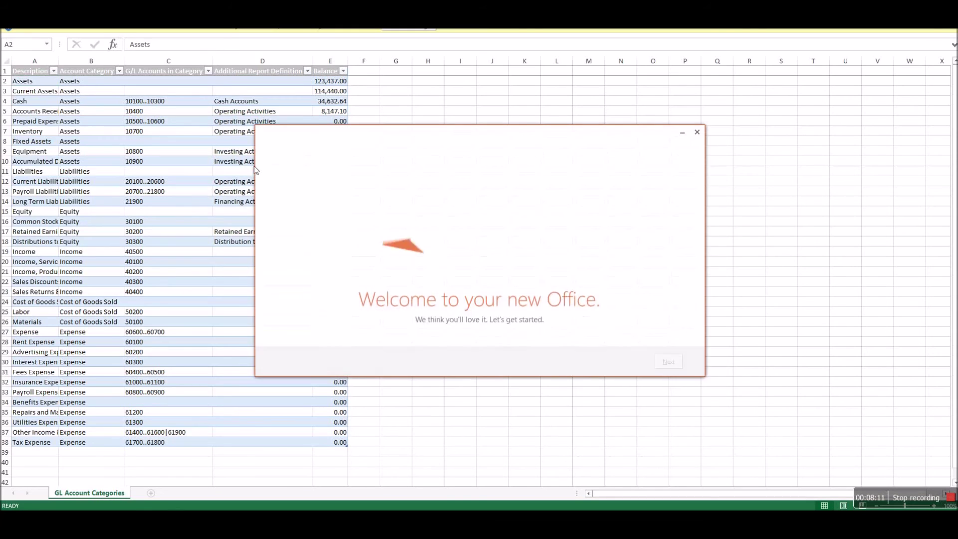
left_click(696, 132)
- Review the exported account categories and balances in the worksheet, and switch back to Project Madeira
scroll(233, 155, "down", 5)
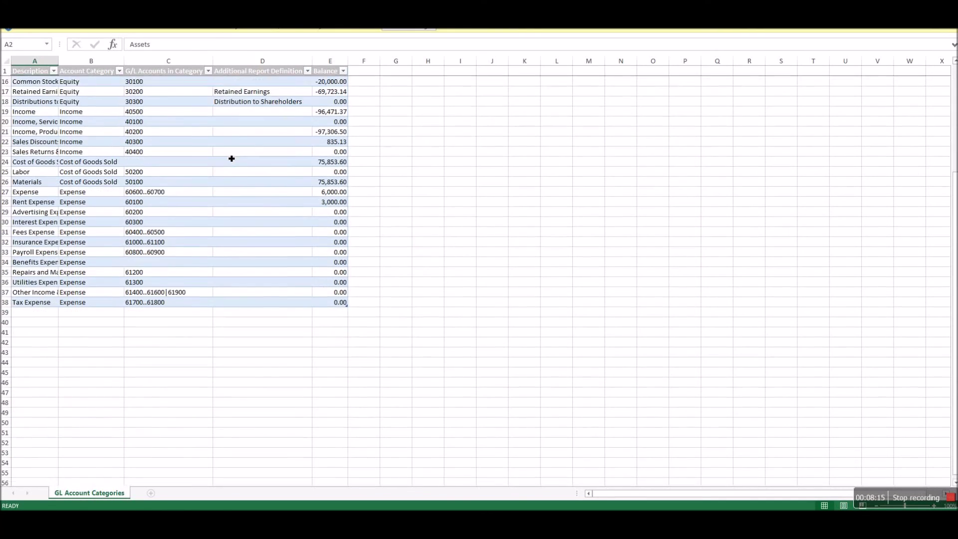
scroll(231, 158, "up", 4)
scroll(239, 169, "up", 1)
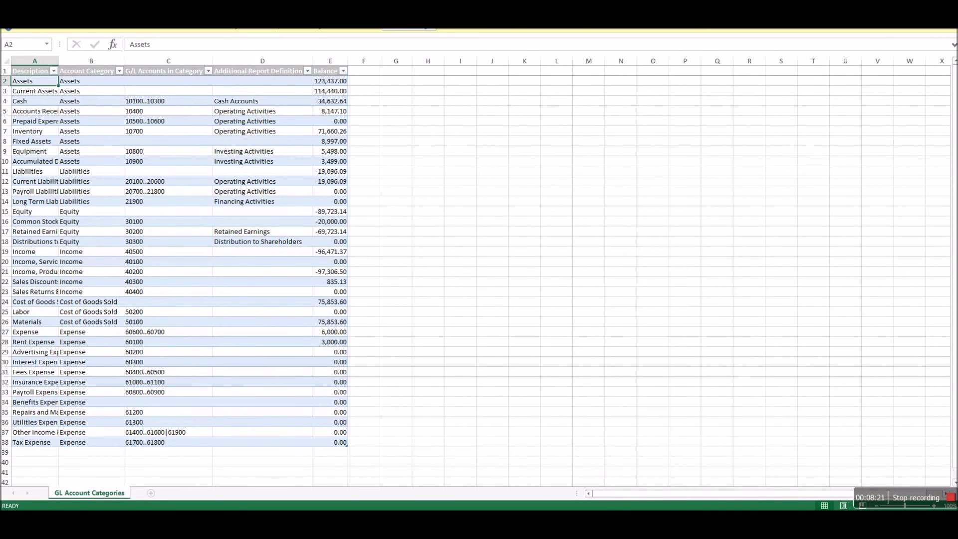
key("alt+Tab")
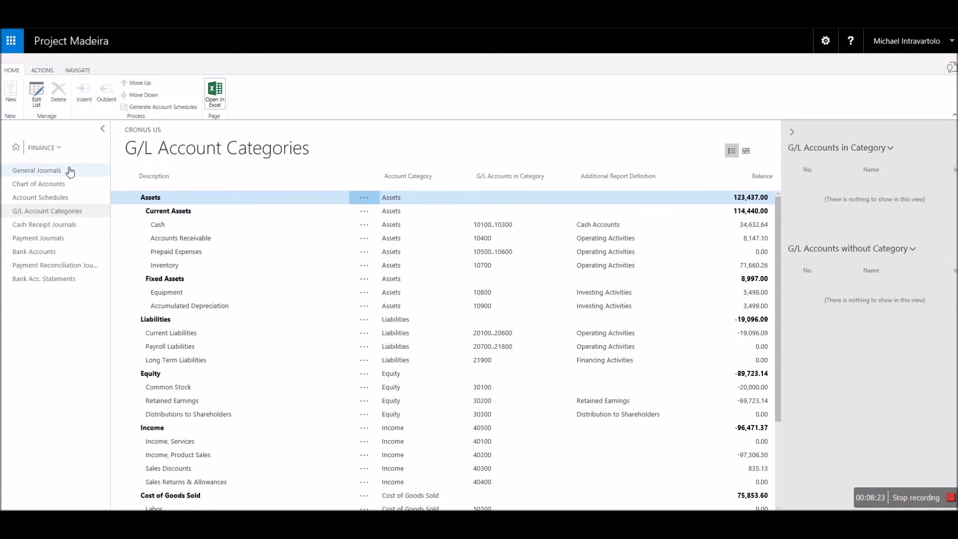
- Go to the Sales area and view its Customers, Sales Invoices and Sales Orders lists
left_click(52, 148)
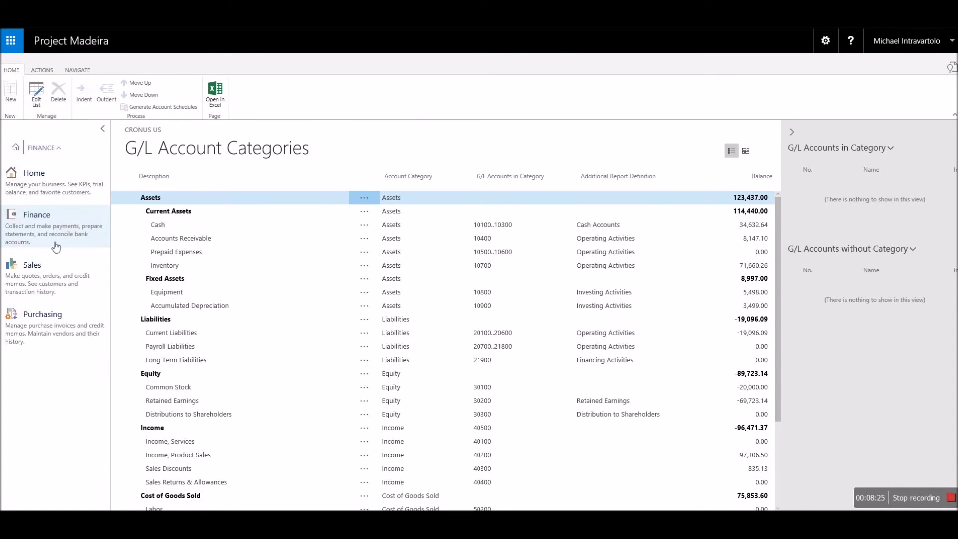
left_click(44, 272)
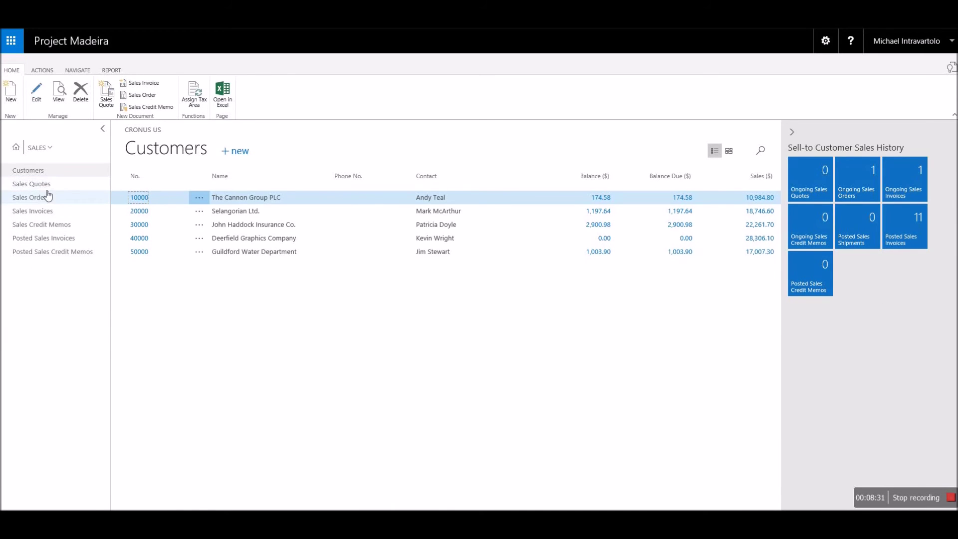
left_click(48, 212)
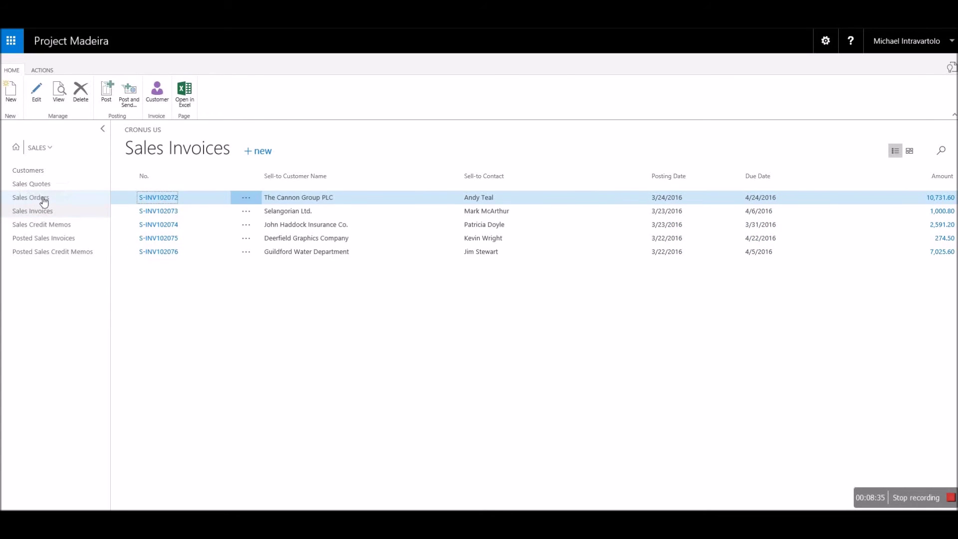
left_click(43, 165)
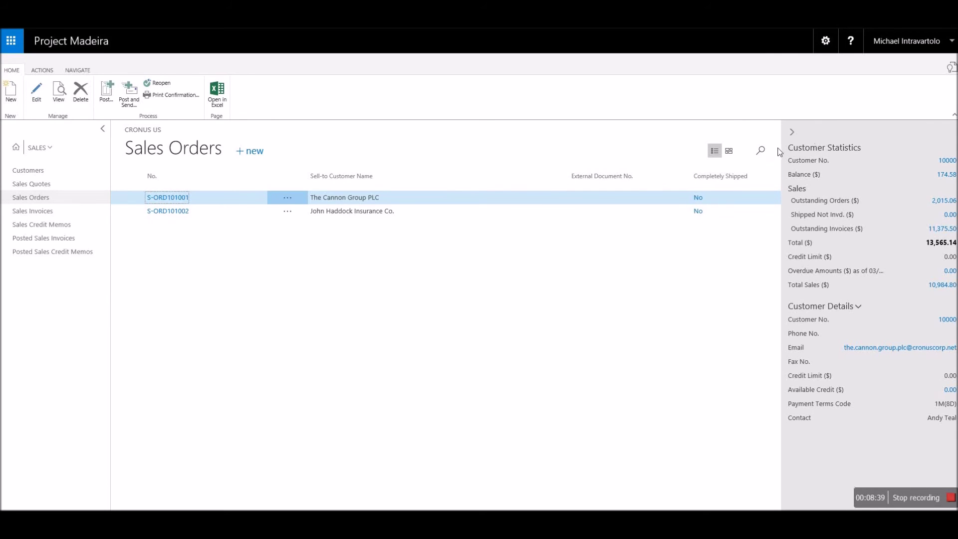
- Open the sales order for John Haddock Insurance Co., review its details, and exit without posting it
left_click(176, 211)
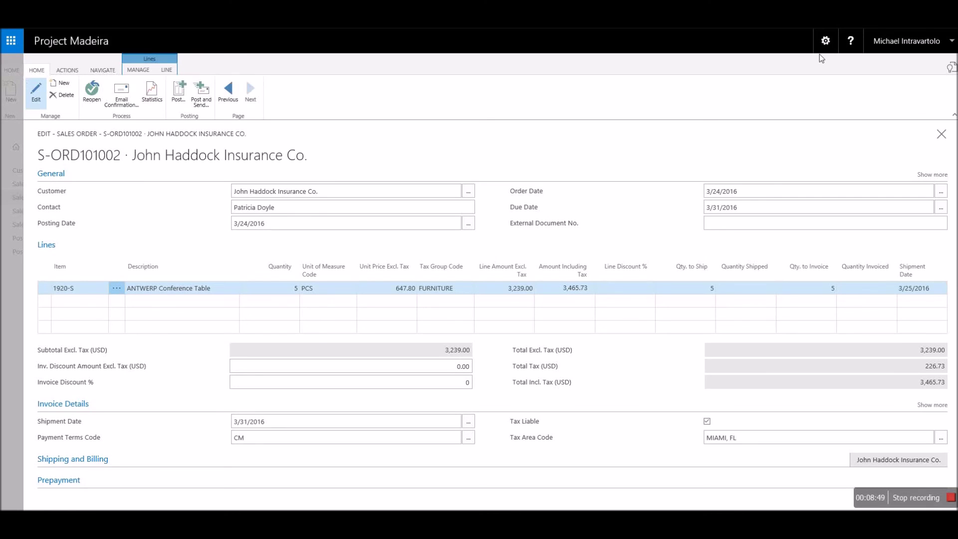
left_click(940, 133)
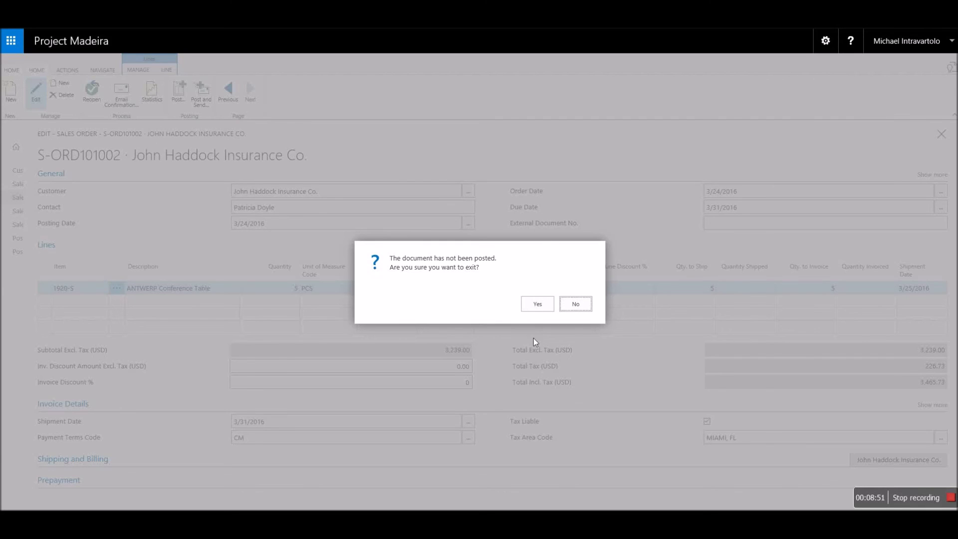
left_click(537, 308)
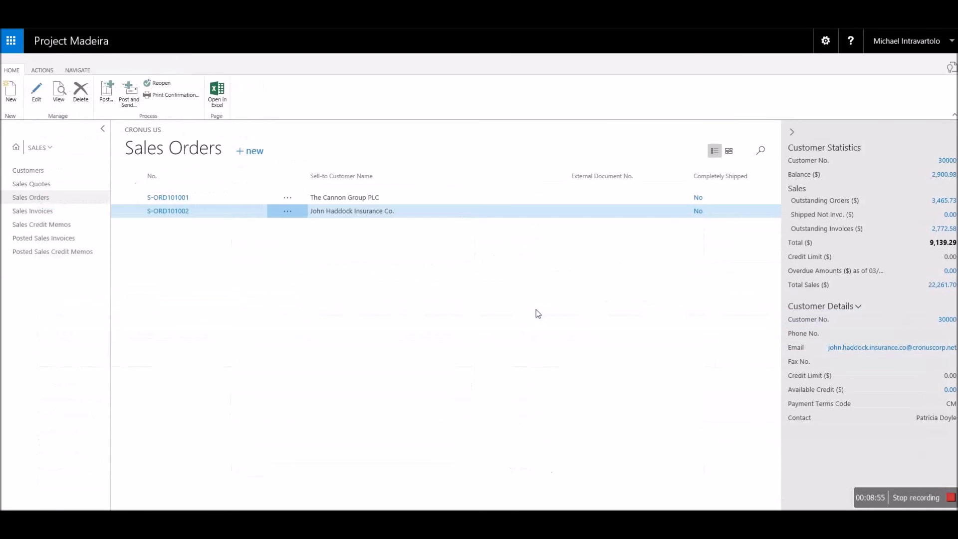
- Go to the Purchasing area's vendor list, view London Postmaster's posted purchase invoices, and return to the list
left_click(51, 150)
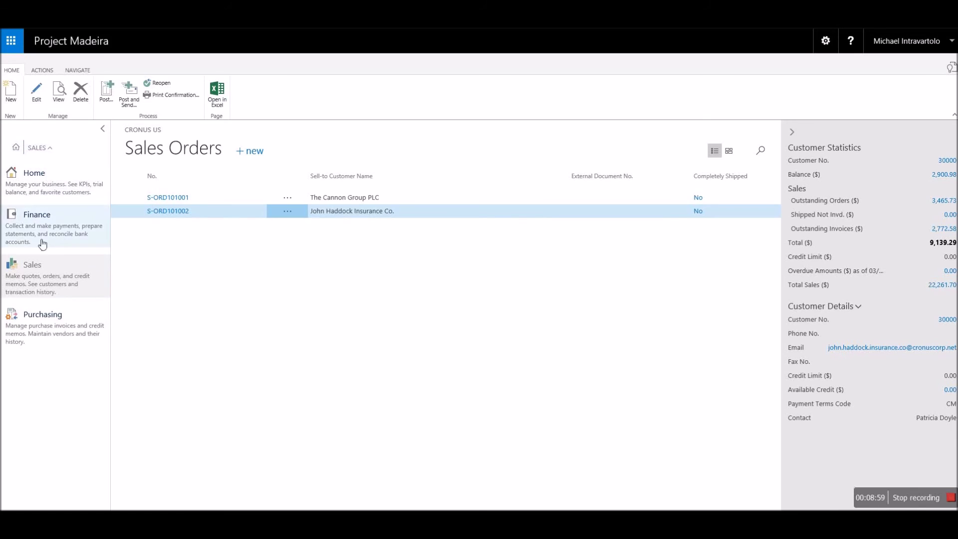
left_click(52, 322)
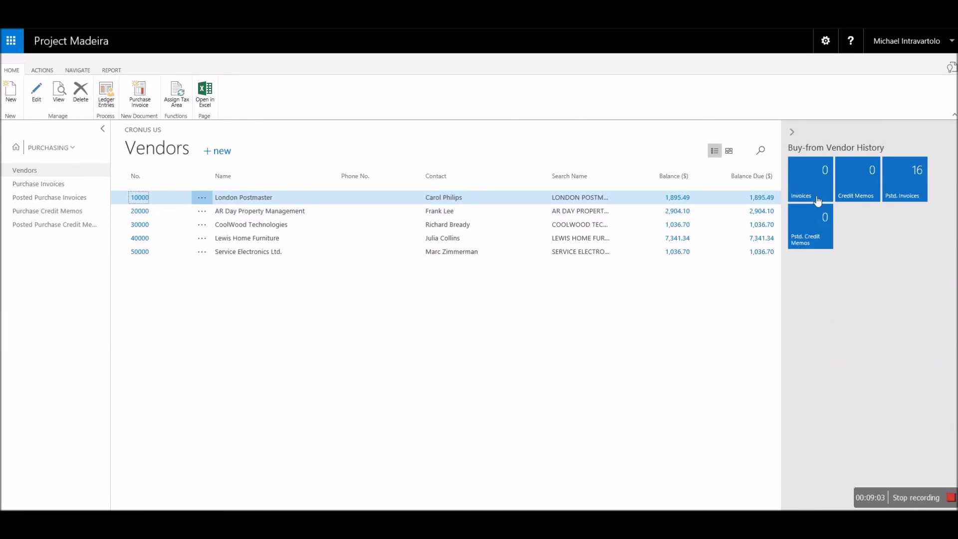
left_click(910, 186)
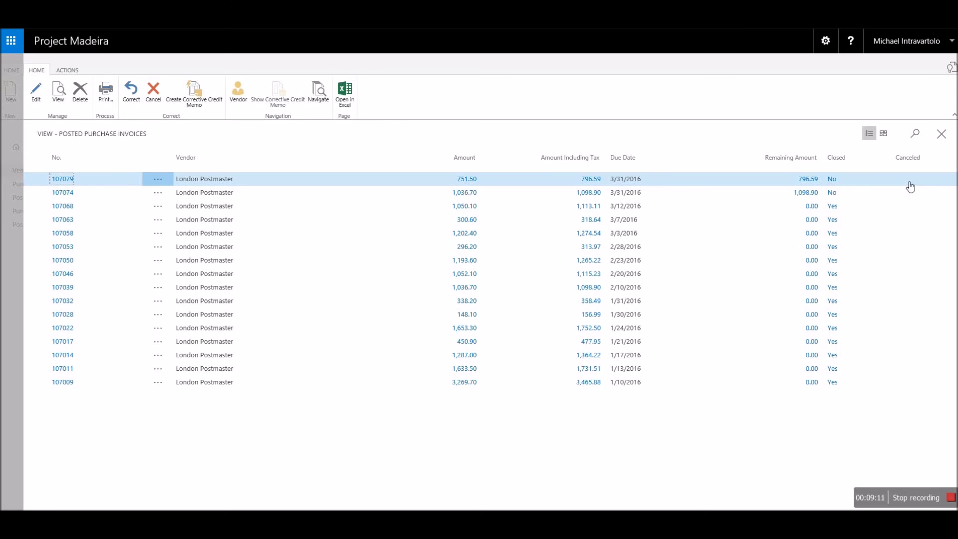
left_click(941, 134)
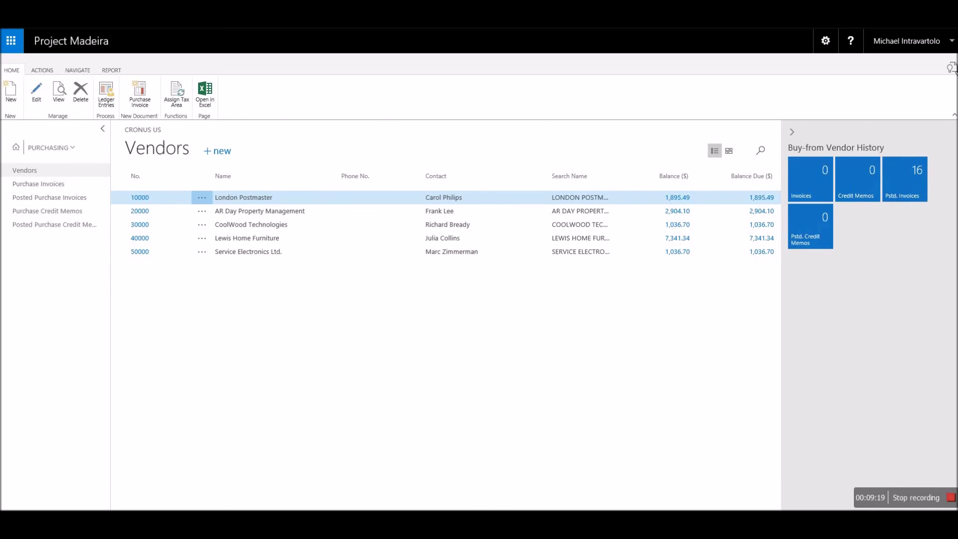
- Search pages and reports for "chart of accounts" and open the Chart of Accounts from the Finance department
left_click(952, 68)
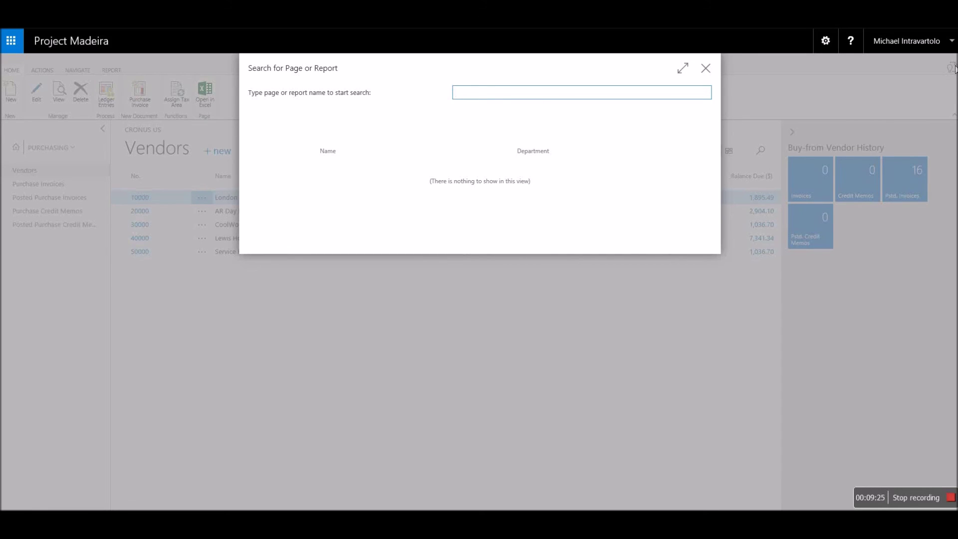
type("chart of accounts")
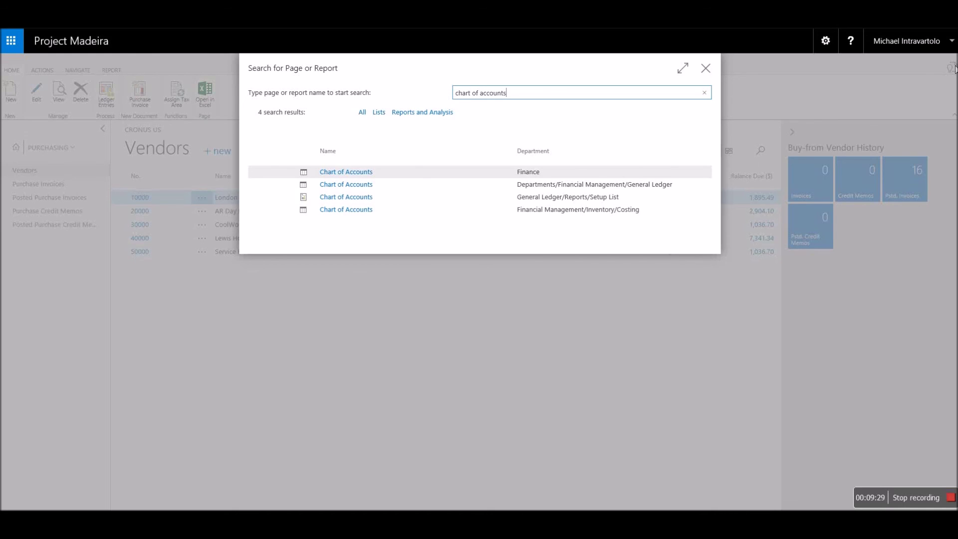
left_click(363, 174)
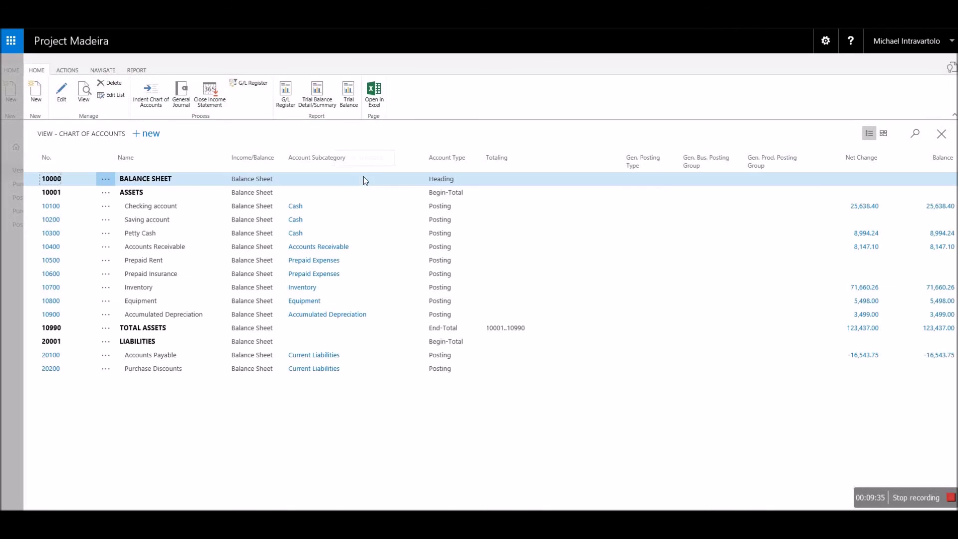